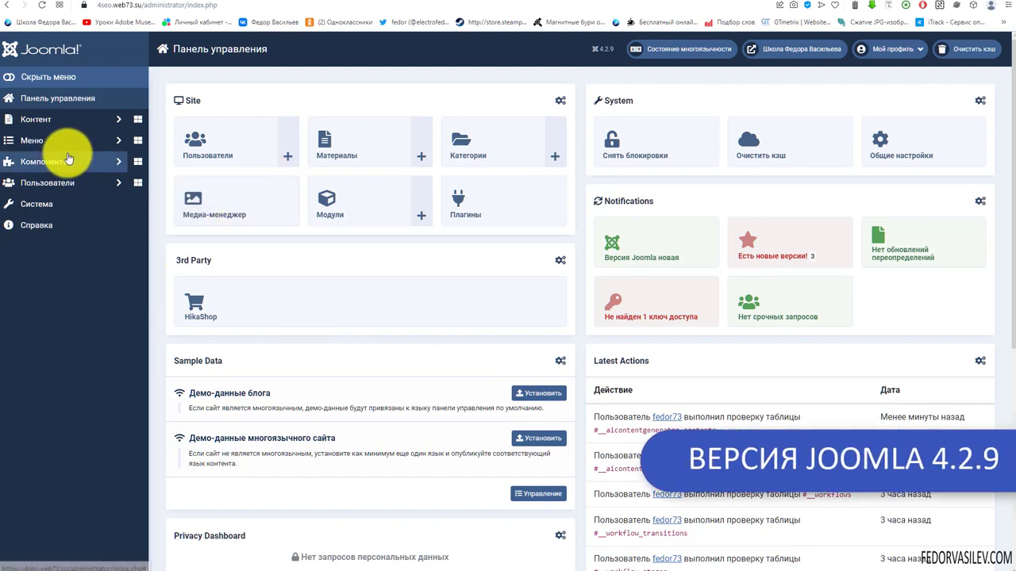
Open the Contents list of the AI Content Generator component.
{"action": "left_click", "coordinate": [55, 169]}
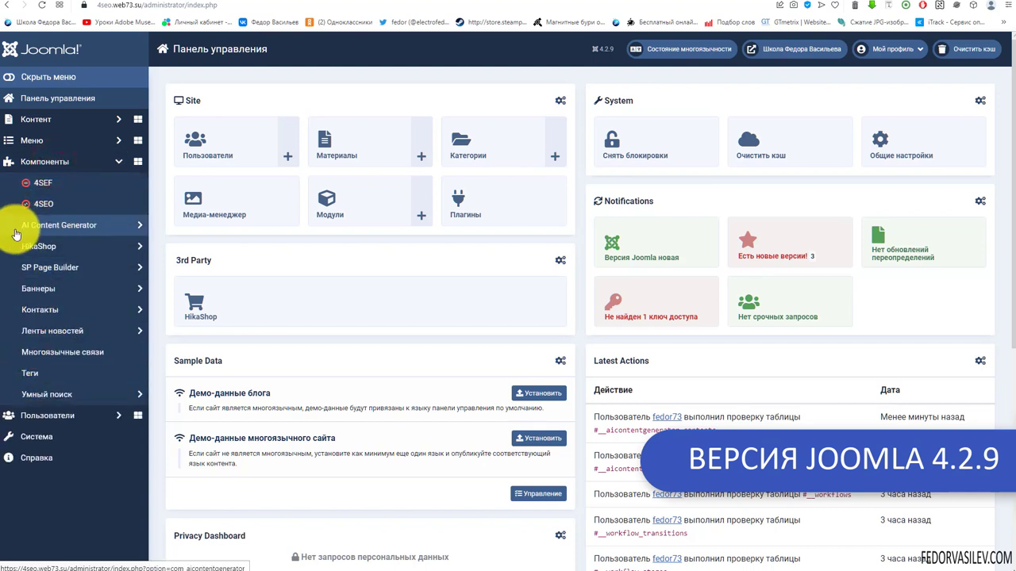
{"action": "left_click", "coordinate": [61, 226]}
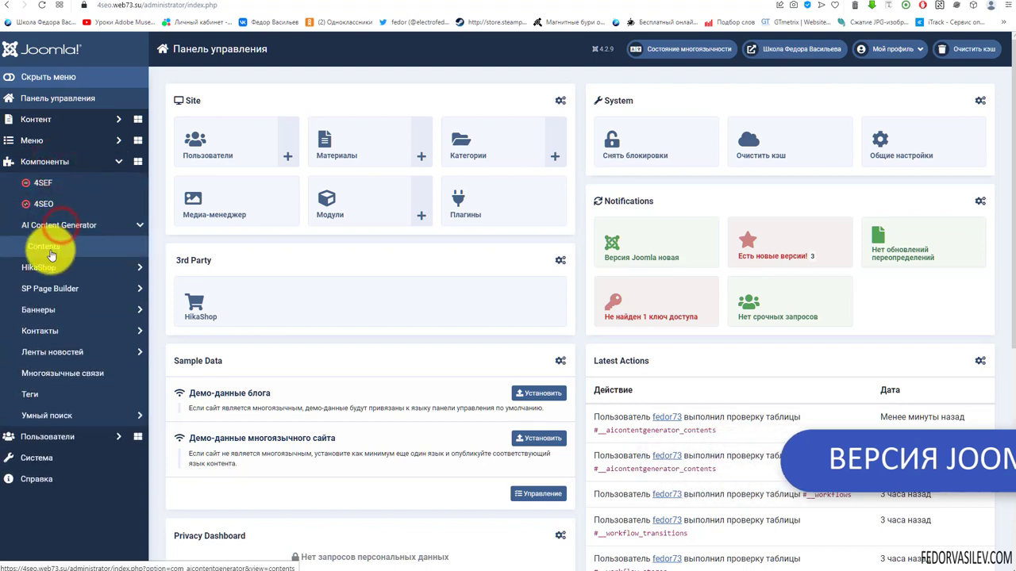
{"action": "left_click", "coordinate": [34, 246]}
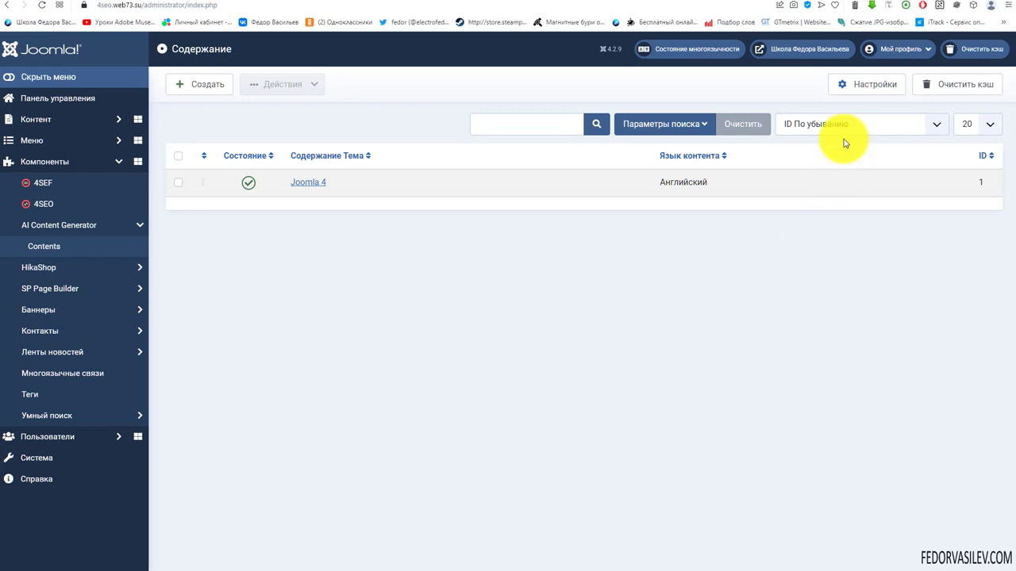
Review the AI Content Generator configuration, covering the OpenAI model, access permissions and version and URL parameters, and close it without saving.
{"action": "left_click", "coordinate": [859, 87]}
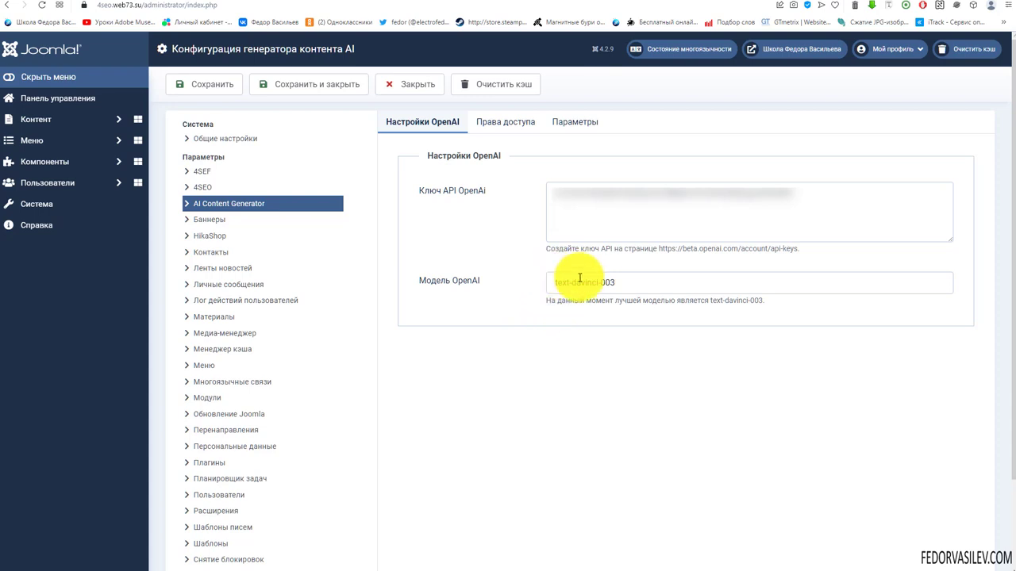
{"action": "left_click_drag", "start_coordinate": [589, 301], "coordinate": [675, 301]}
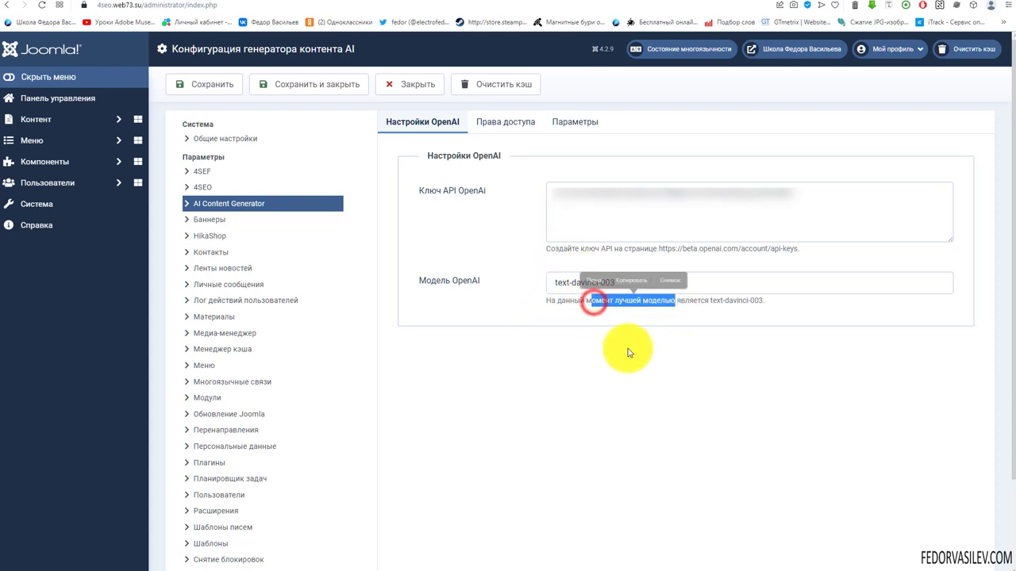
{"action": "left_click", "coordinate": [590, 318]}
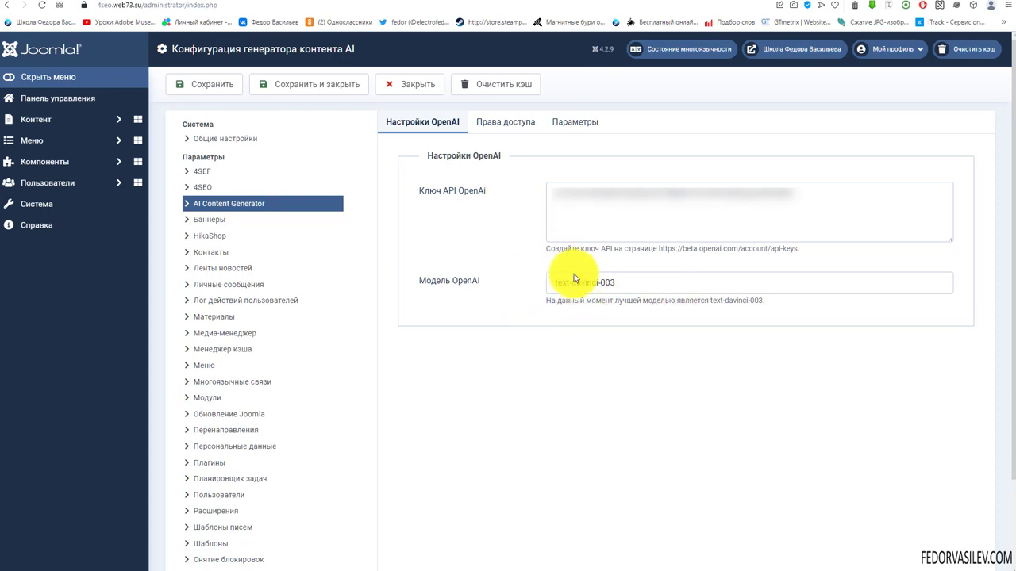
{"action": "left_click", "coordinate": [489, 127]}
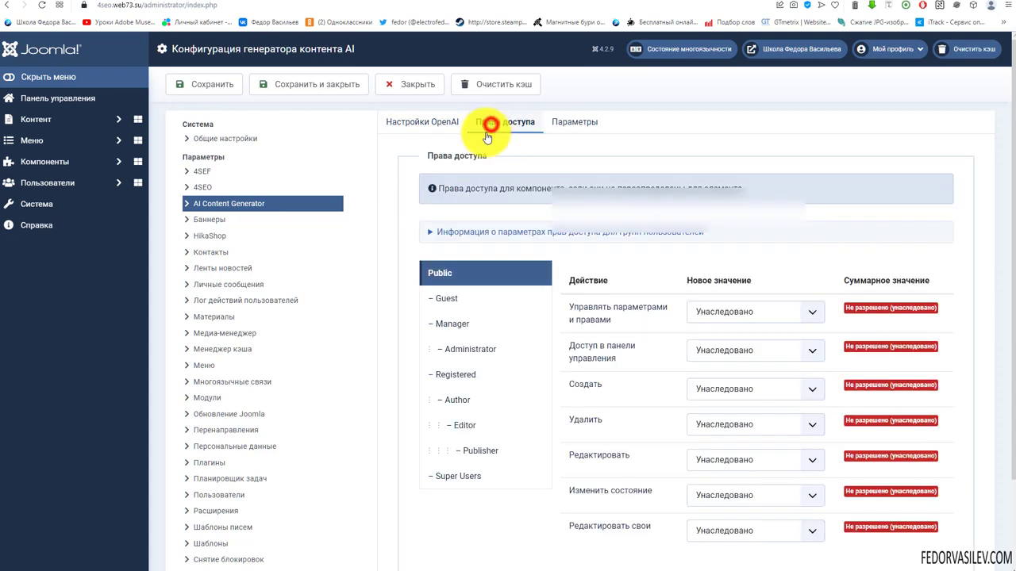
{"action": "left_click", "coordinate": [562, 133]}
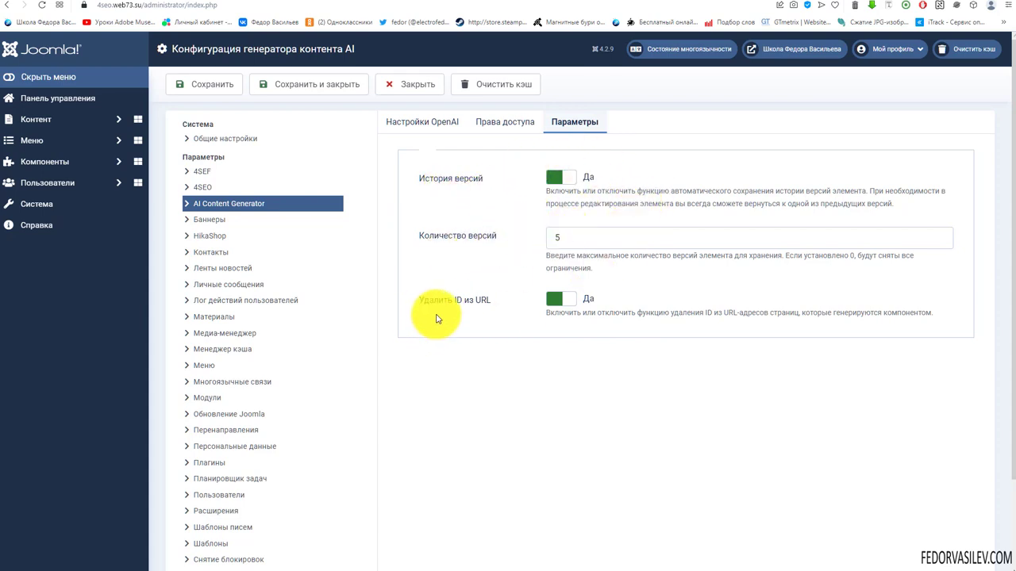
{"action": "left_click_drag", "start_coordinate": [583, 297], "coordinate": [585, 315]}
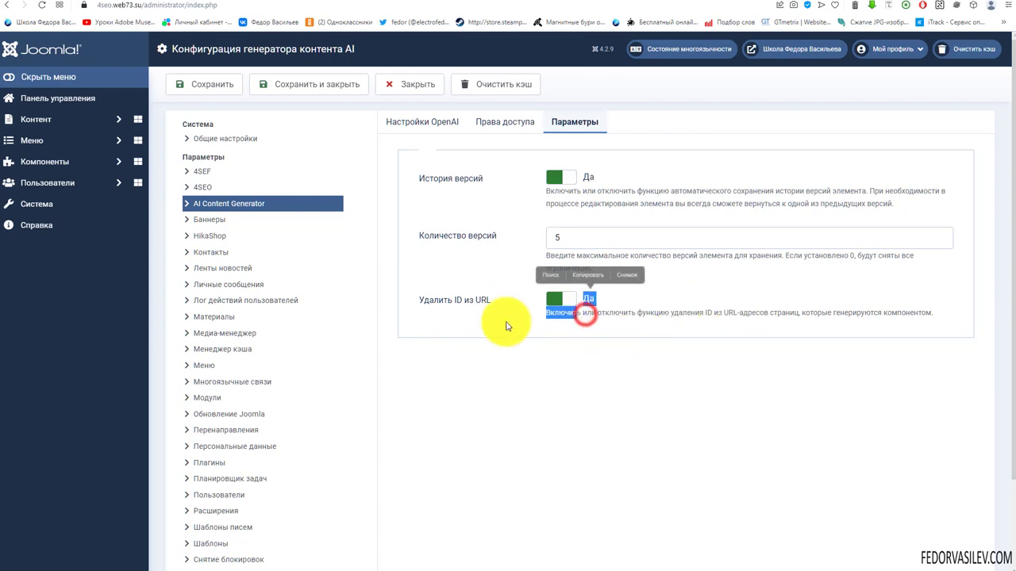
{"action": "left_click", "coordinate": [549, 380]}
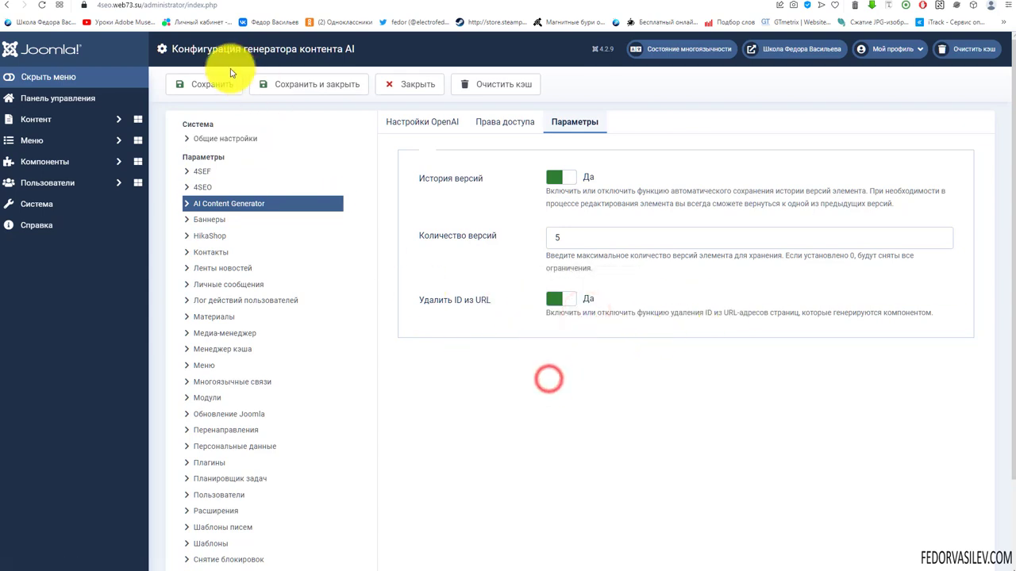
{"action": "left_click", "coordinate": [414, 88]}
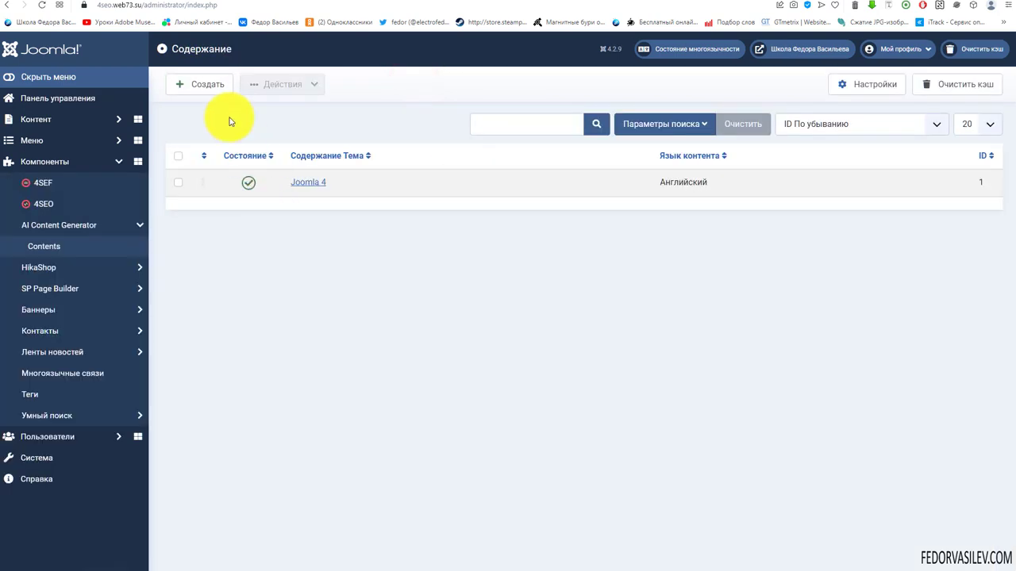
Create a new content item and examine its topic and heading-count fields.
{"action": "left_click", "coordinate": [205, 84]}
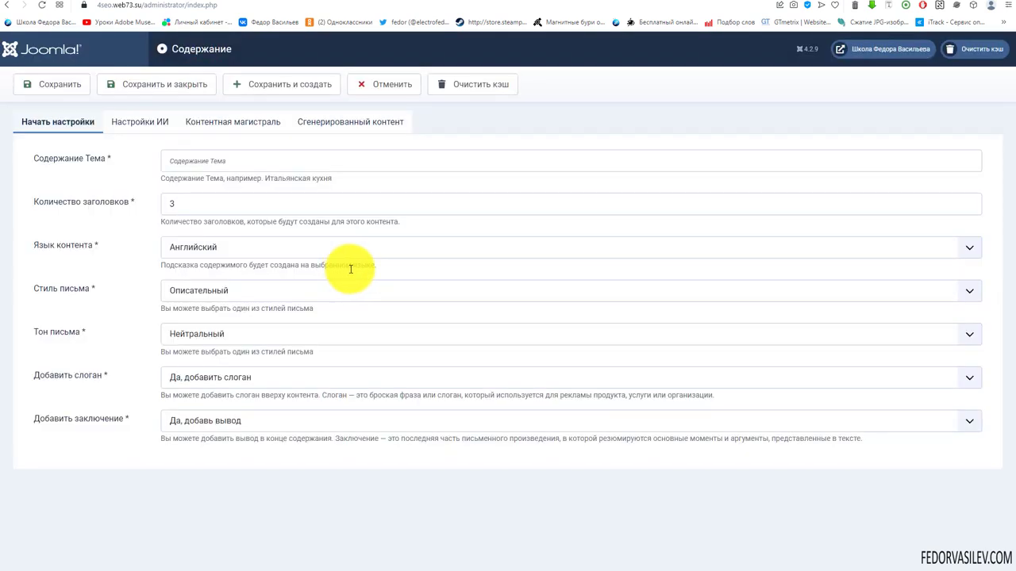
{"action": "left_click_drag", "start_coordinate": [111, 158], "coordinate": [95, 159]}
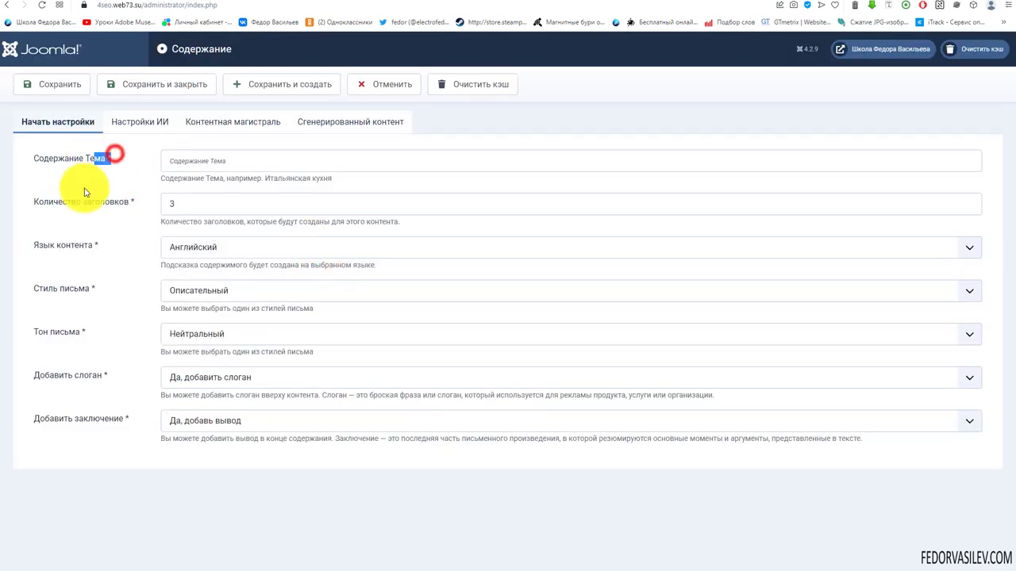
{"action": "left_click", "coordinate": [130, 182]}
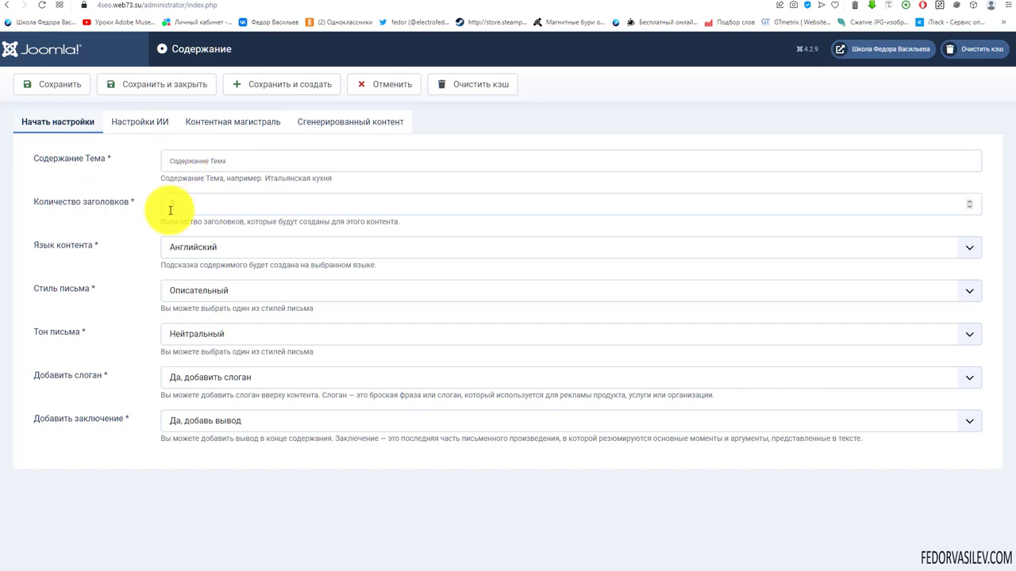
{"action": "left_click_drag", "start_coordinate": [198, 221], "coordinate": [379, 223]}
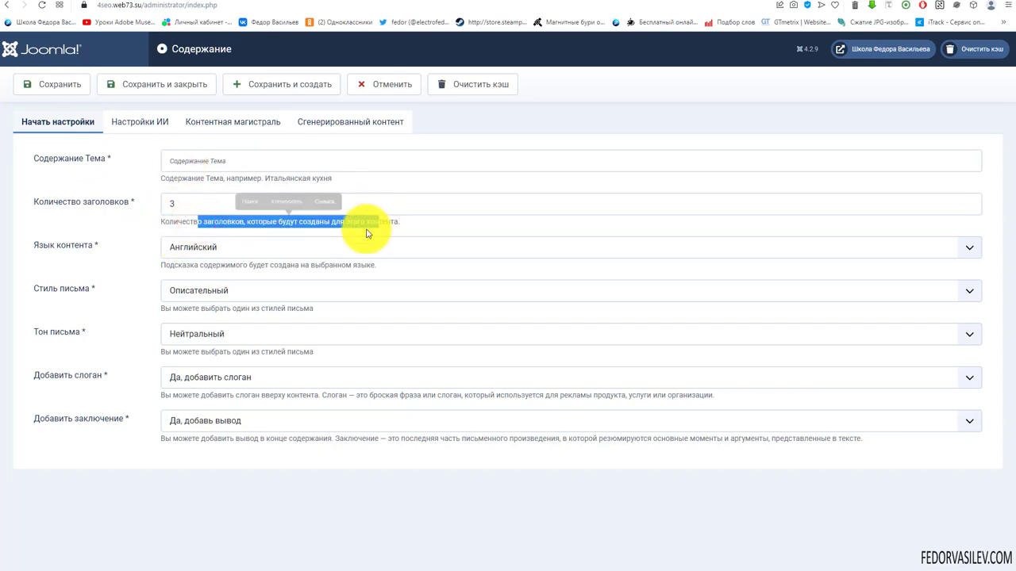
Examine the available content languages and writing styles for the new item without changing the selections.
{"action": "left_click", "coordinate": [204, 245]}
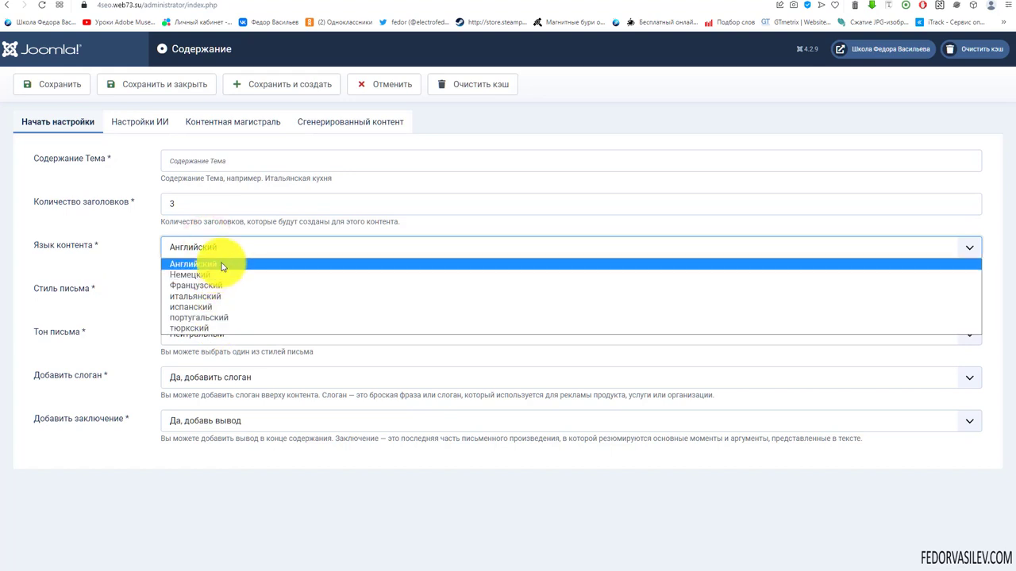
{"action": "left_click", "coordinate": [124, 274]}
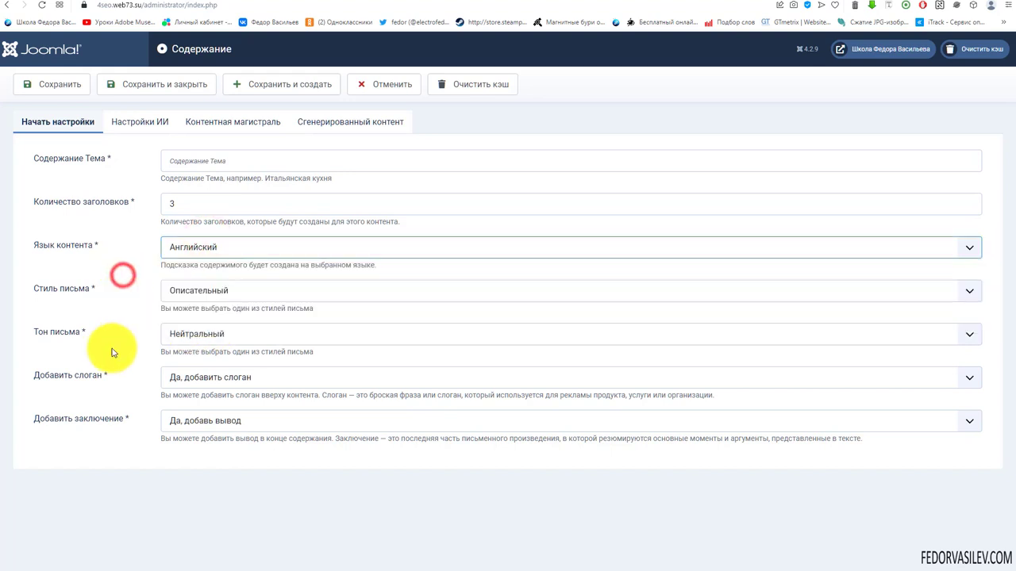
{"action": "left_click", "coordinate": [172, 248]}
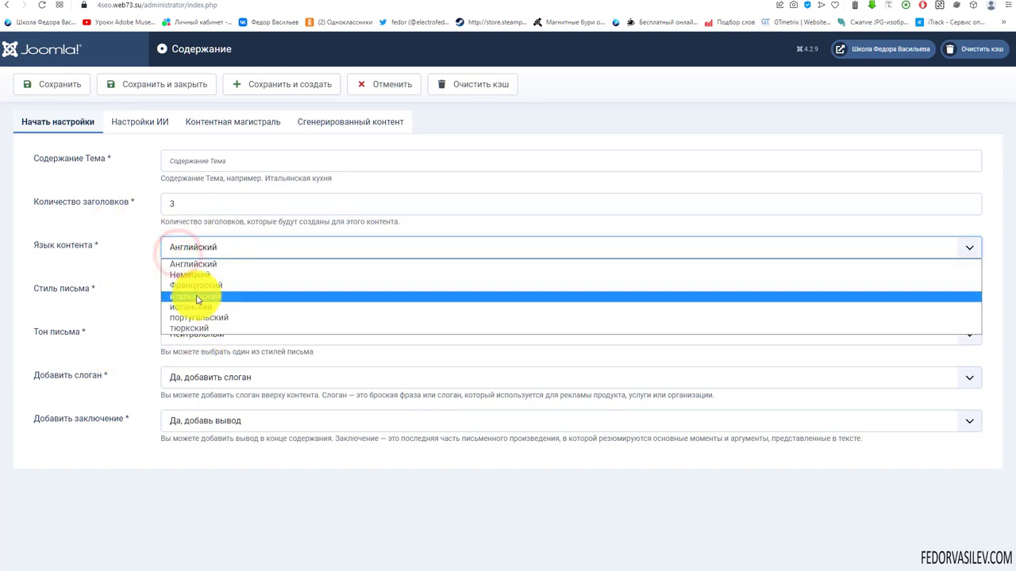
{"action": "left_click", "coordinate": [109, 258]}
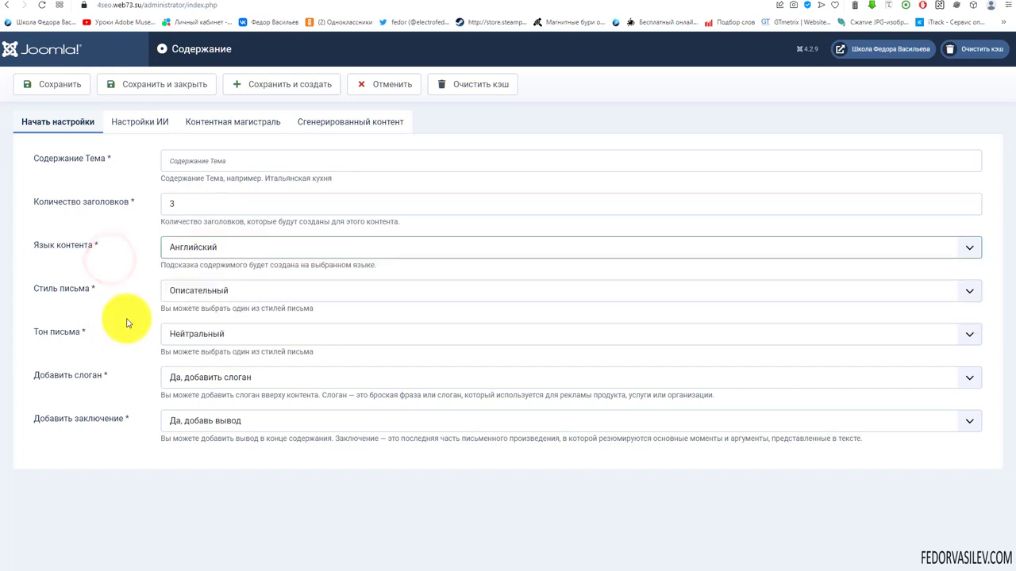
{"action": "left_click", "coordinate": [204, 297]}
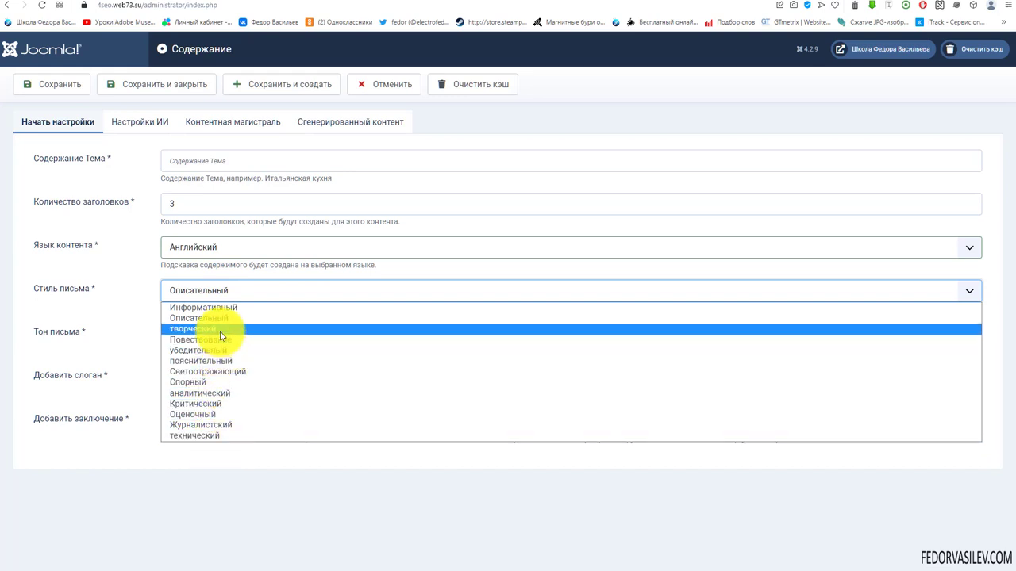
{"action": "left_click", "coordinate": [129, 292]}
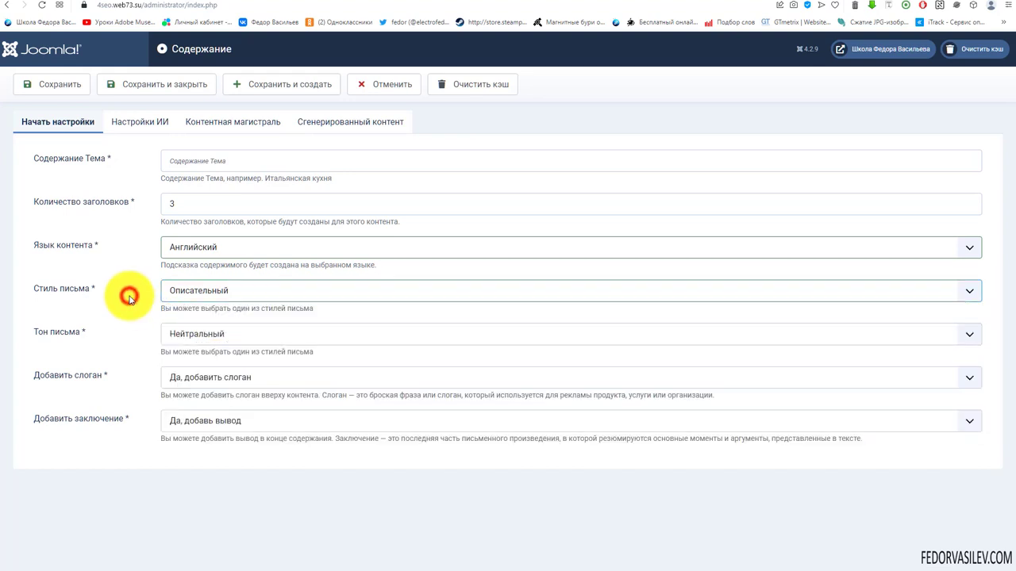
{"action": "left_click", "coordinate": [181, 291]}
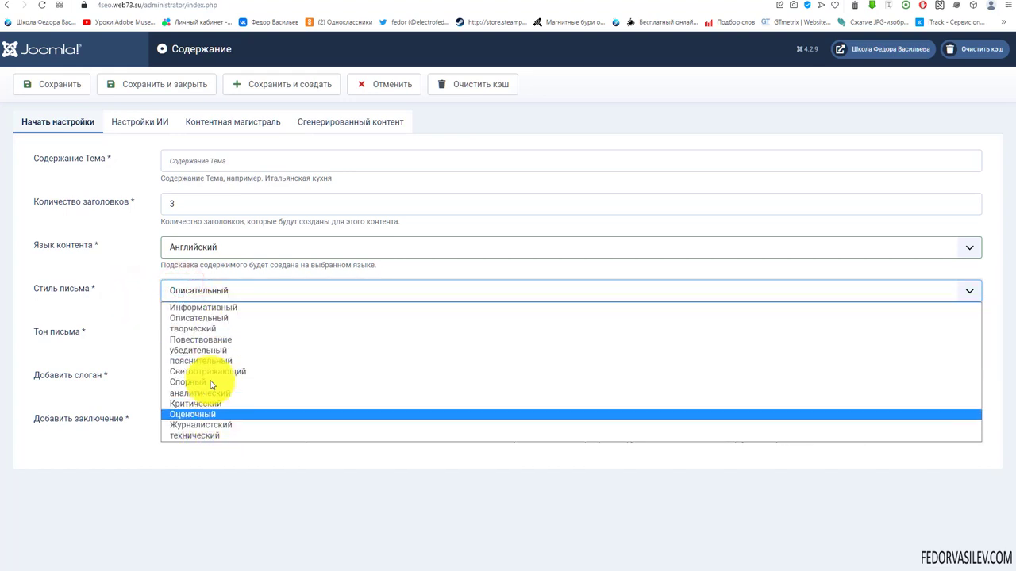
{"action": "left_click", "coordinate": [127, 310]}
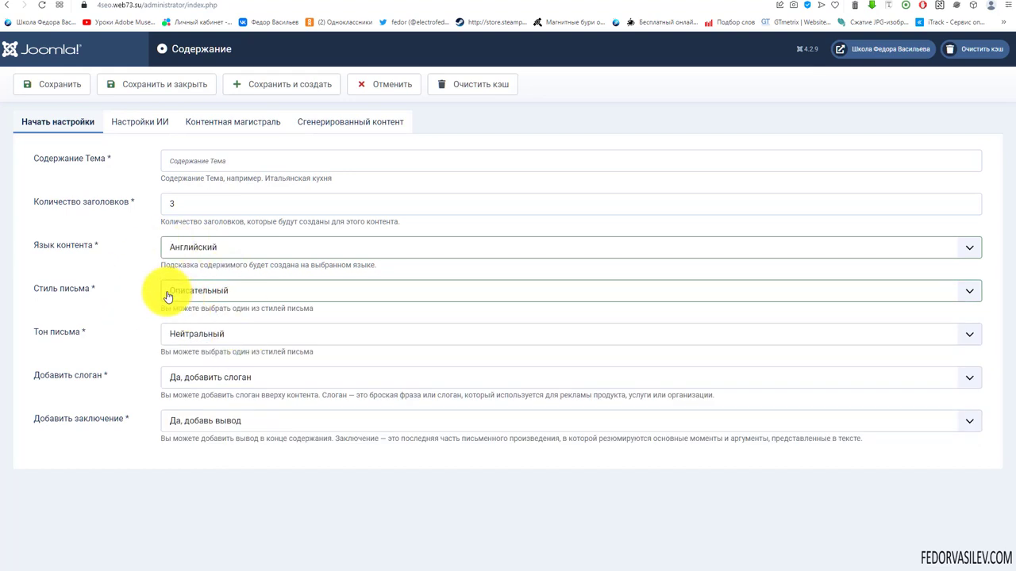
Examine the writing tone and slogan options of the new item without changing the selections.
{"action": "left_click", "coordinate": [184, 336]}
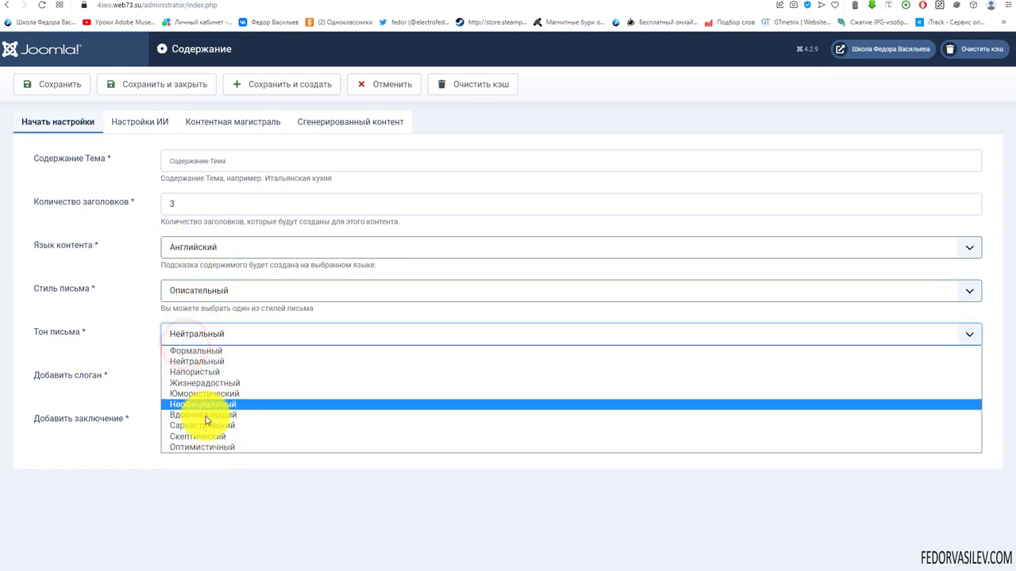
{"action": "left_click", "coordinate": [151, 328]}
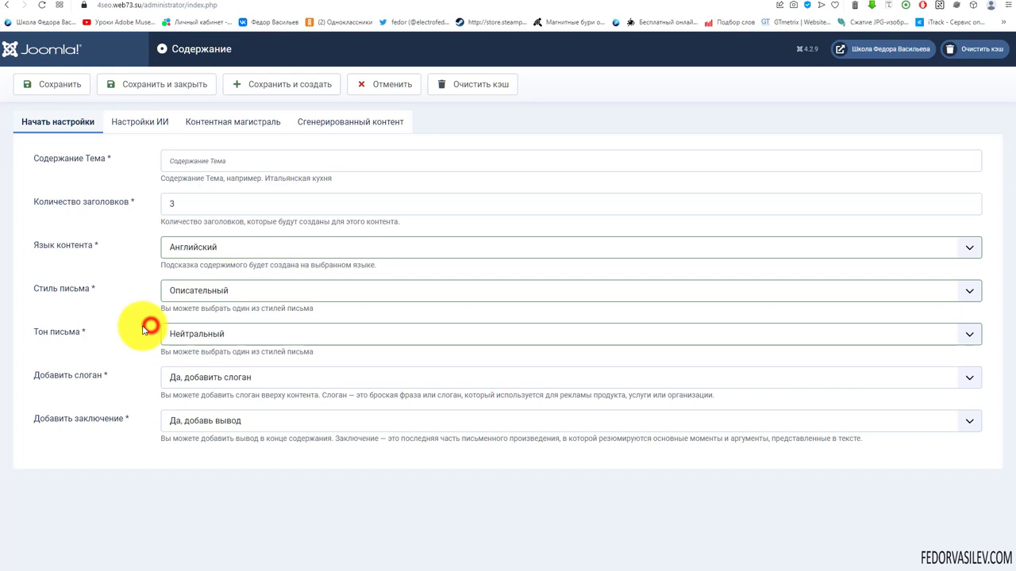
{"action": "left_click", "coordinate": [199, 378]}
{"action": "left_click", "coordinate": [104, 366]}
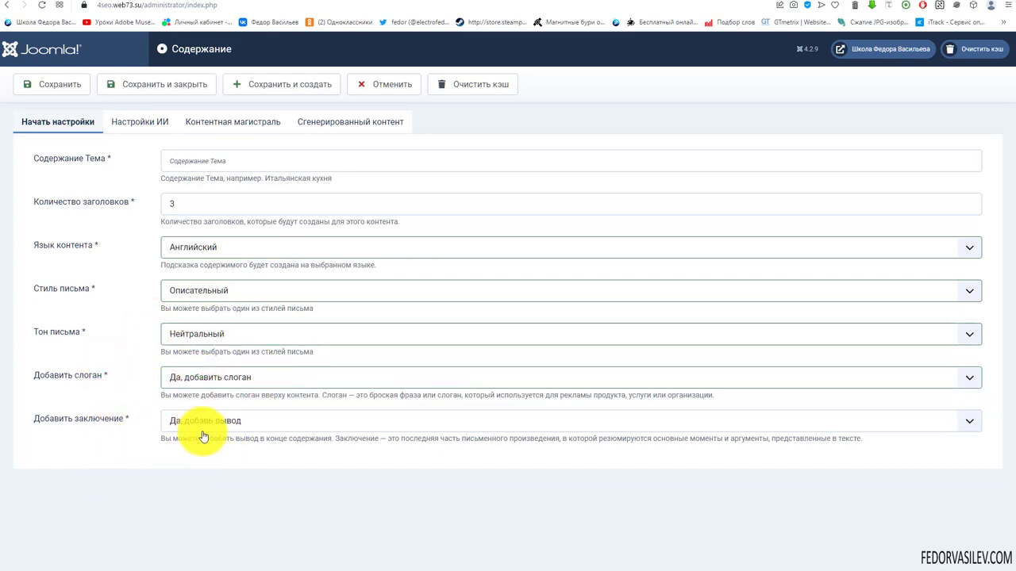
Examine the item's AI settings, reading the explanations of the temperature and Топ Б parameters.
{"action": "left_click", "coordinate": [142, 127]}
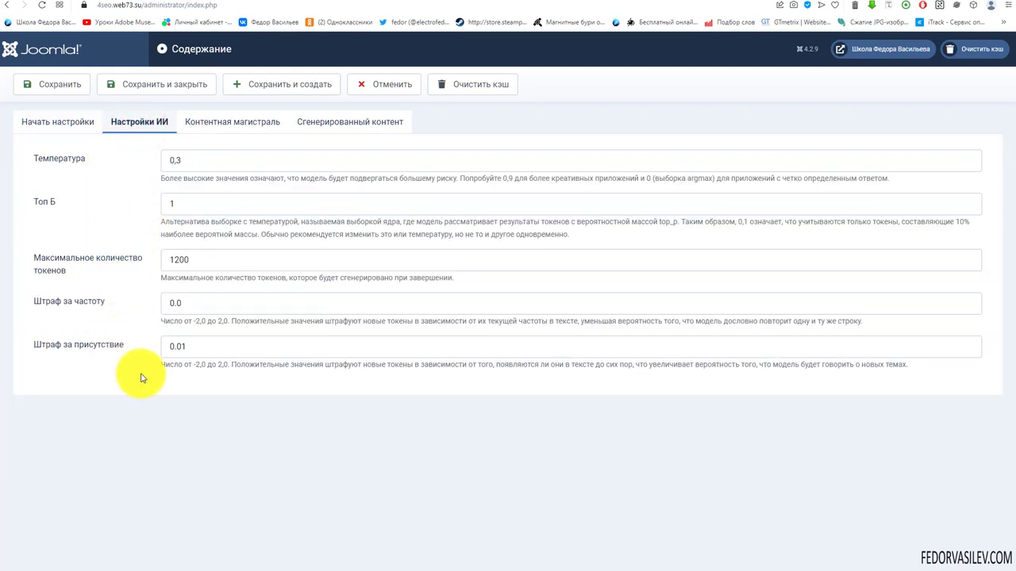
{"action": "left_click_drag", "start_coordinate": [209, 178], "coordinate": [536, 183]}
{"action": "left_click", "coordinate": [508, 175]}
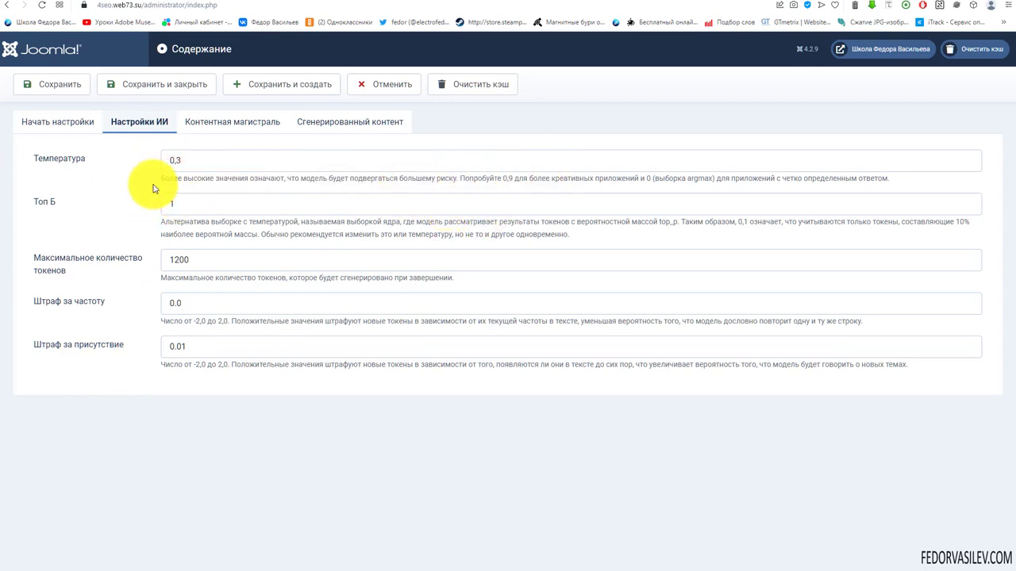
{"action": "double_click", "coordinate": [212, 162]}
{"action": "left_click", "coordinate": [498, 178]}
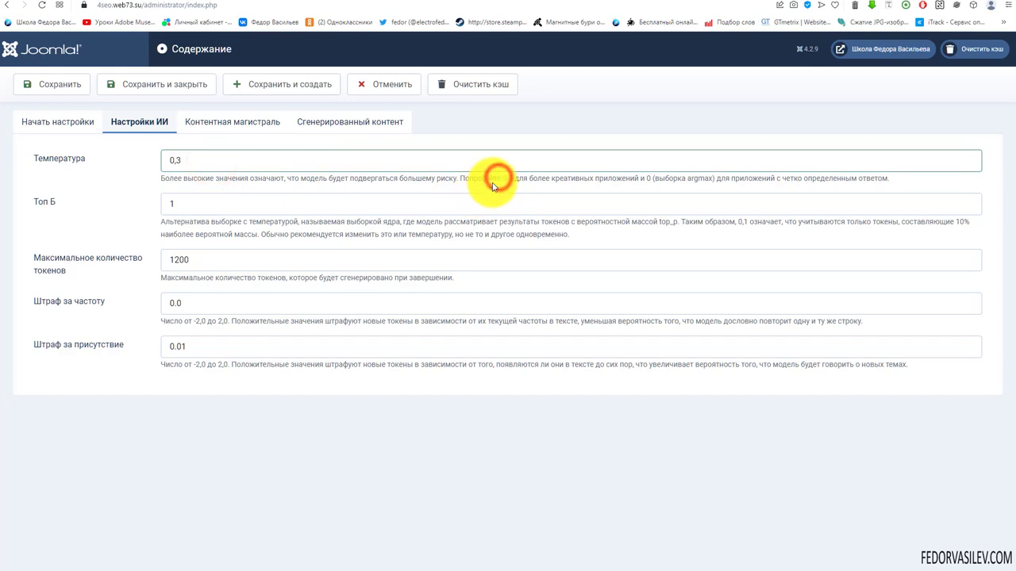
{"action": "left_click_drag", "start_coordinate": [514, 180], "coordinate": [512, 179]}
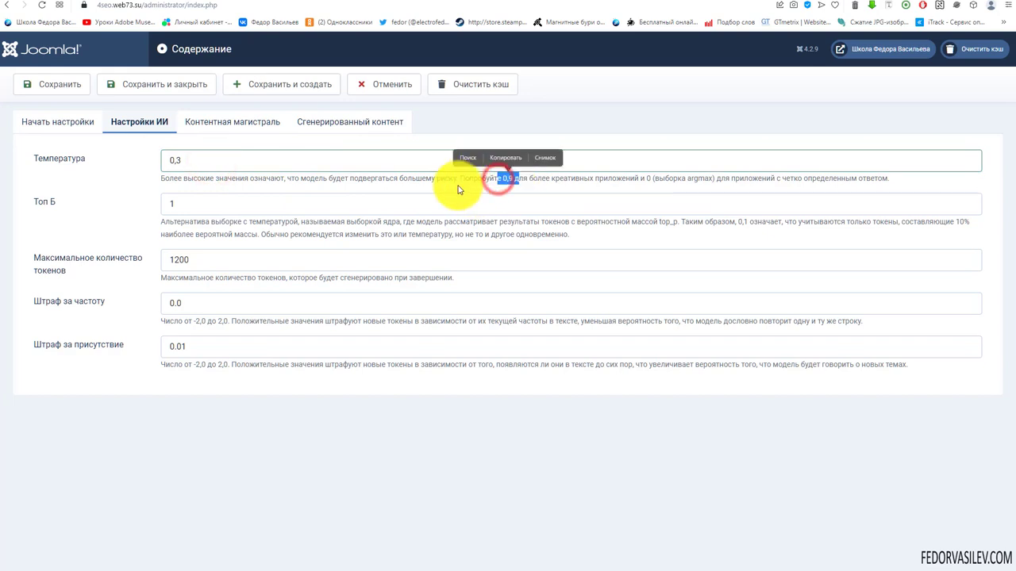
{"action": "left_click", "coordinate": [458, 176]}
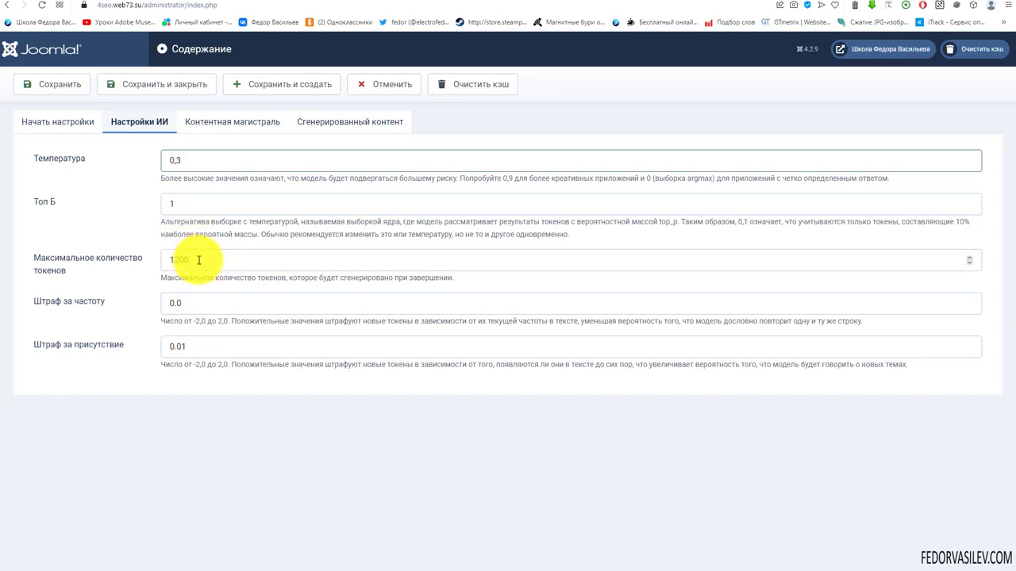
{"action": "left_click_drag", "start_coordinate": [205, 221], "coordinate": [230, 235]}
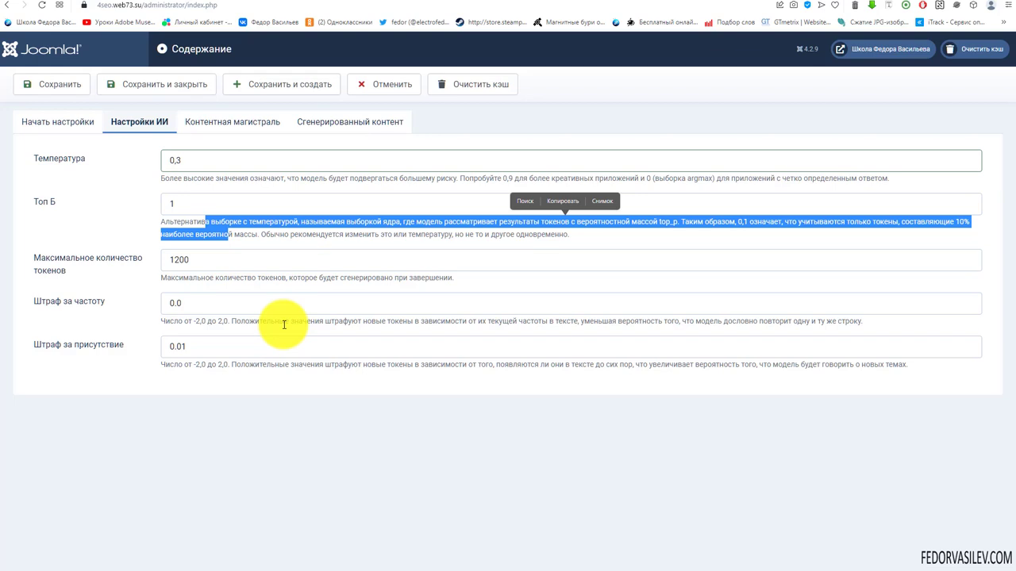
{"action": "left_click", "coordinate": [265, 281]}
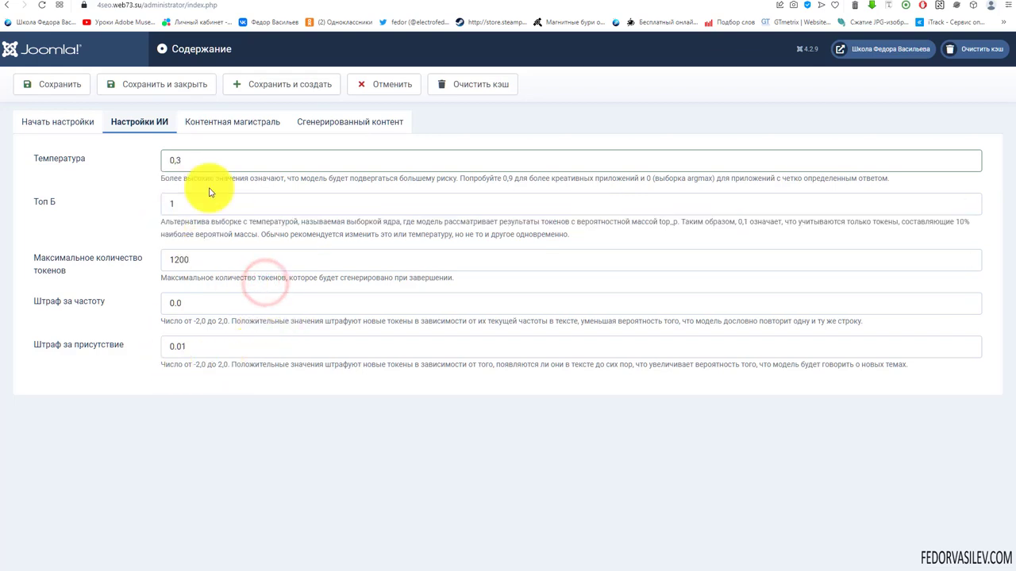
Examine the Заголовок field and its description in the new item's content backbone (Контентная магистраль).
{"action": "left_click", "coordinate": [235, 123]}
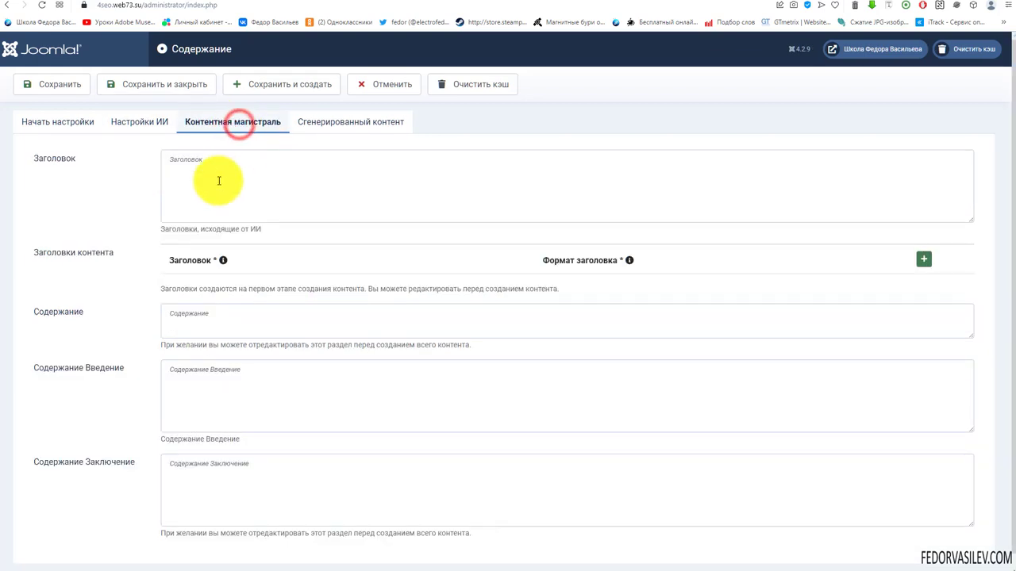
{"action": "left_click", "coordinate": [210, 173]}
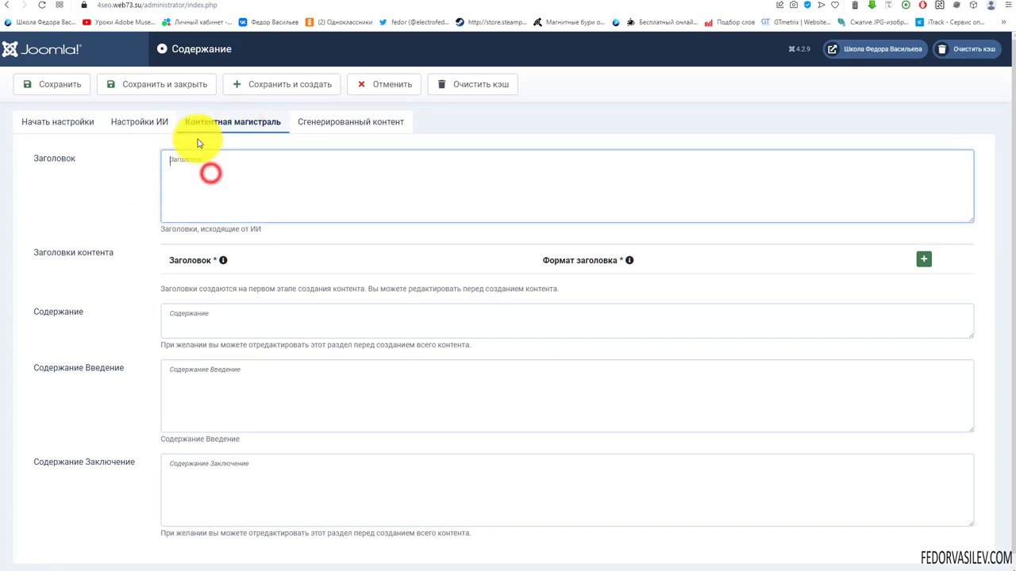
{"action": "left_click", "coordinate": [212, 231]}
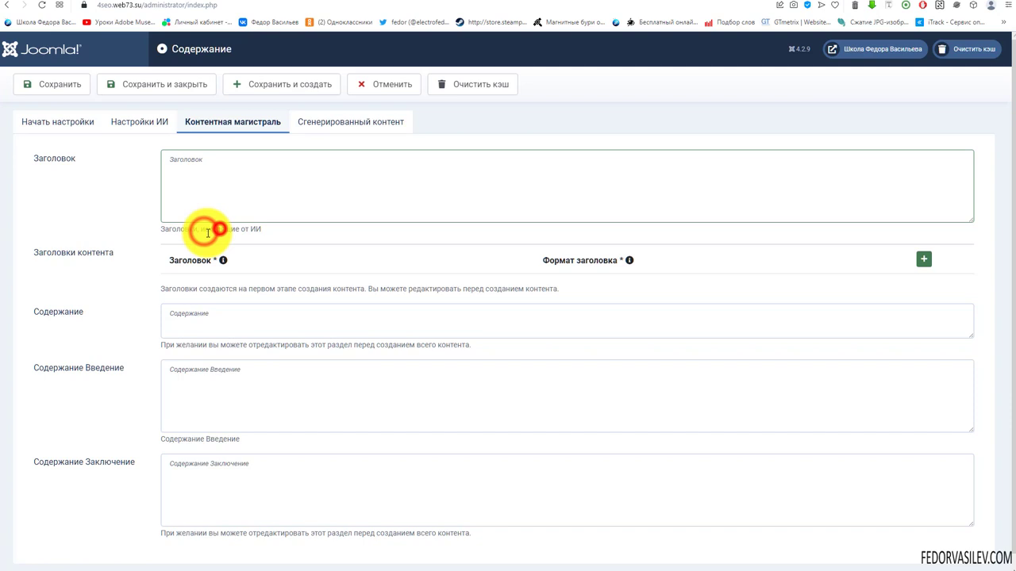
{"action": "left_click", "coordinate": [249, 230]}
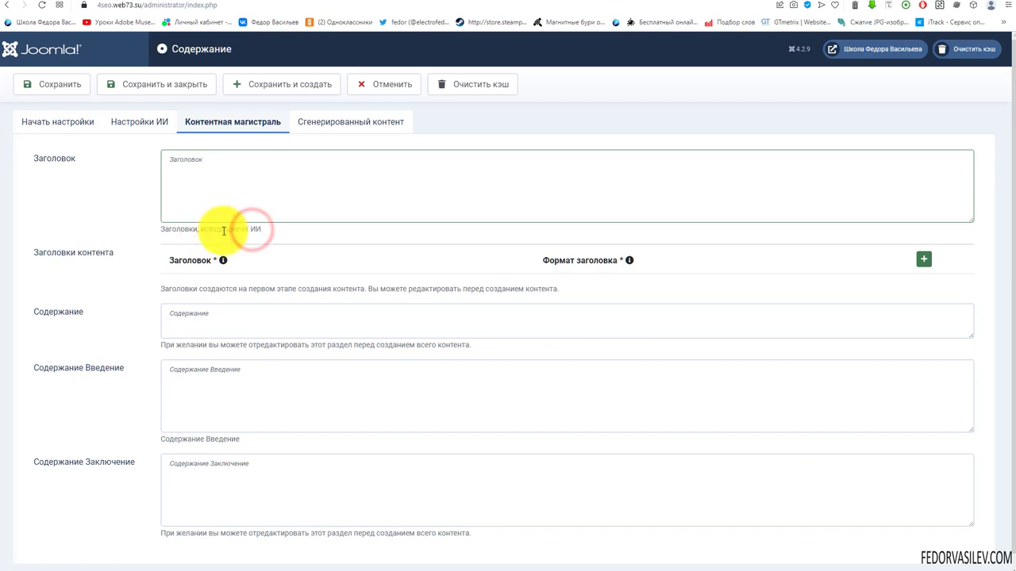
Add three empty heading rows to the new item's content headings and examine their text fields.
{"action": "left_click", "coordinate": [923, 261]}
{"action": "left_click", "coordinate": [923, 289]}
{"action": "left_click", "coordinate": [923, 349]}
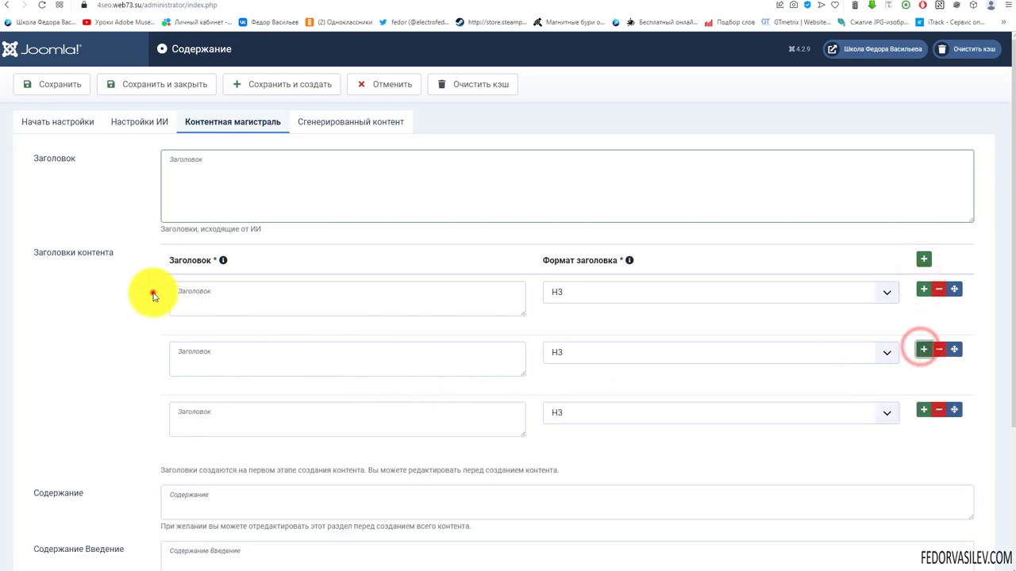
{"action": "left_click", "coordinate": [204, 295]}
{"action": "left_click", "coordinate": [209, 351]}
{"action": "left_click", "coordinate": [261, 415]}
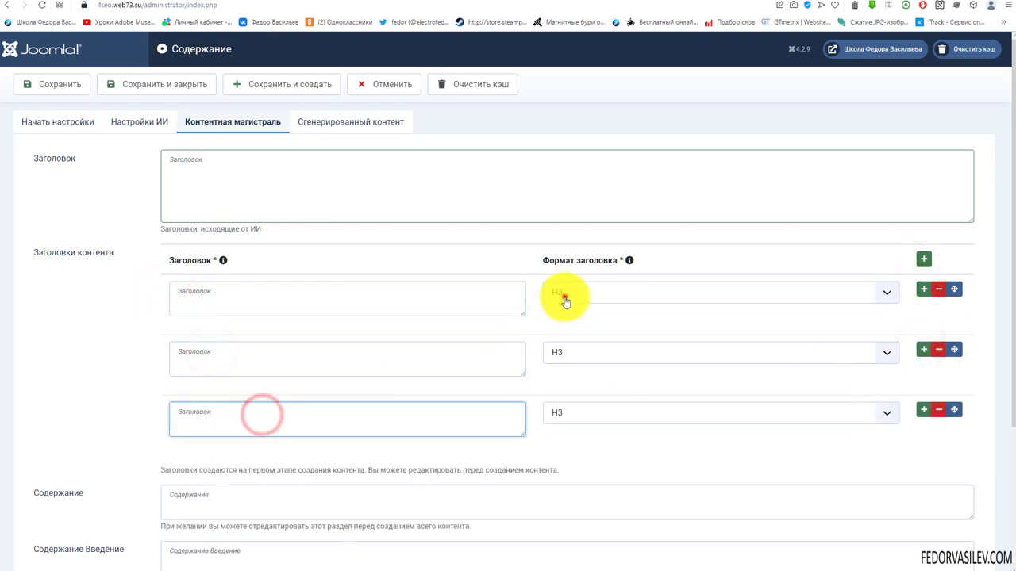
Set the format of the first content heading to H2.
{"action": "left_click", "coordinate": [564, 301]}
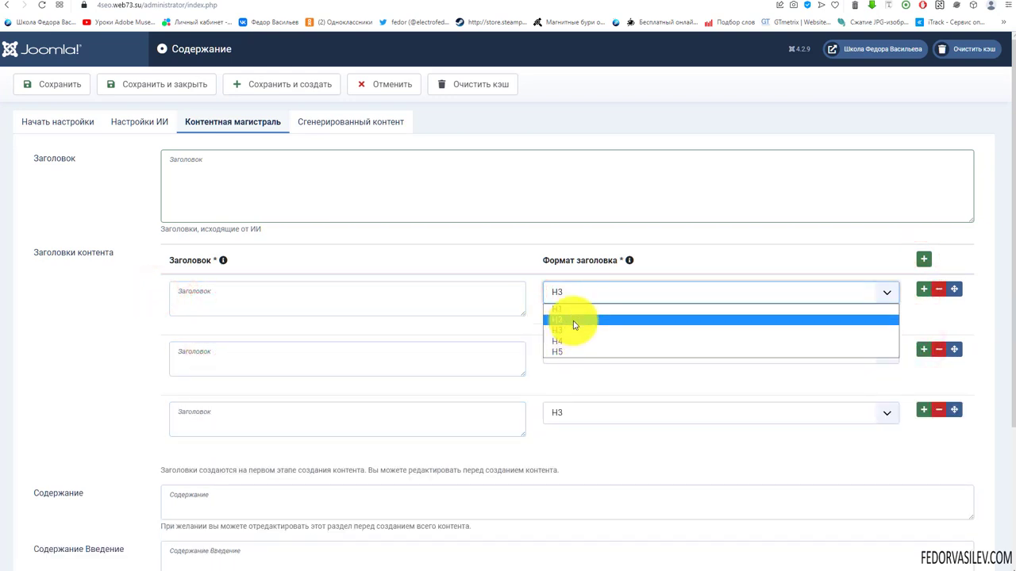
{"action": "left_click", "coordinate": [574, 321]}
{"action": "left_click", "coordinate": [570, 293]}
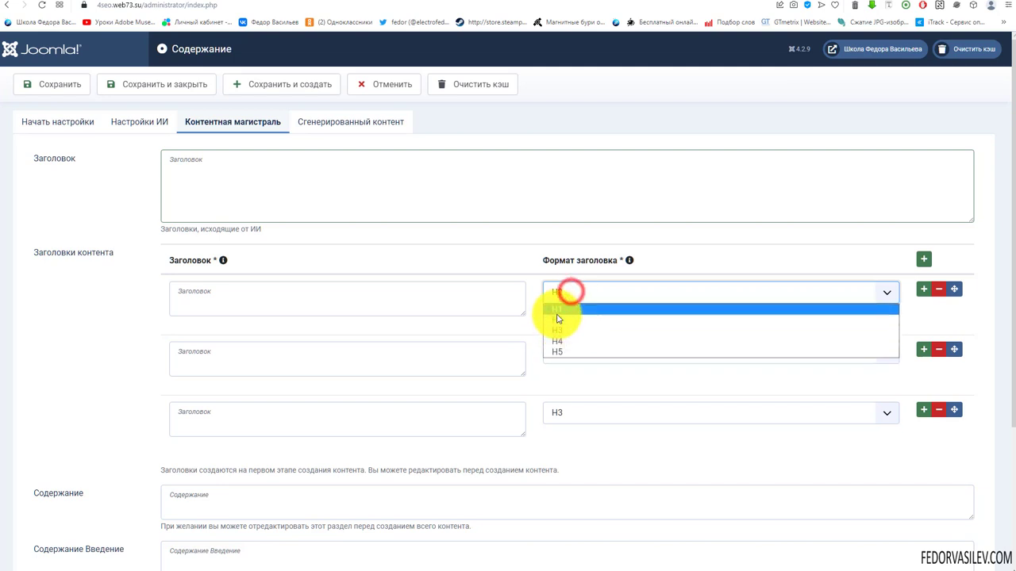
{"action": "left_click", "coordinate": [557, 319]}
Examine the contents, introduction and conclusion fields of the new item's content backbone.
{"action": "scroll", "coordinate": [312, 309], "scroll_direction": "down", "scroll_amount": 1}
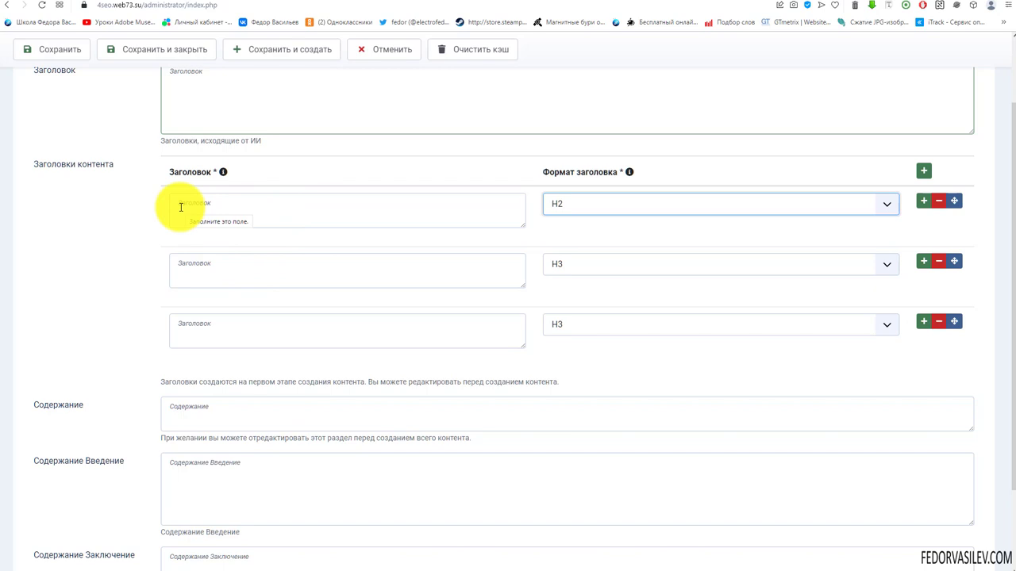
{"action": "scroll", "coordinate": [220, 224], "scroll_direction": "down", "scroll_amount": 1}
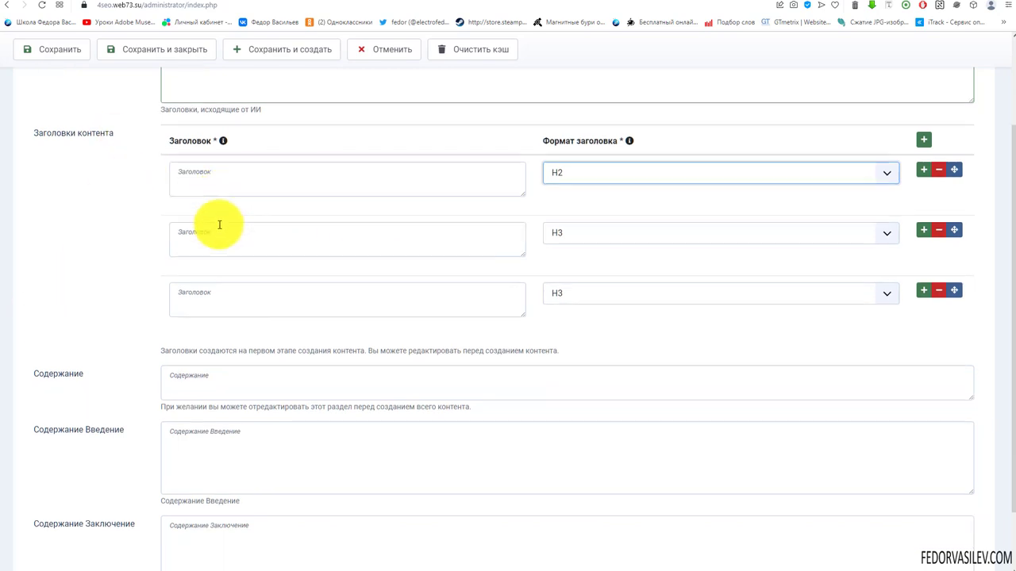
{"action": "scroll", "coordinate": [219, 224], "scroll_direction": "down", "scroll_amount": 1}
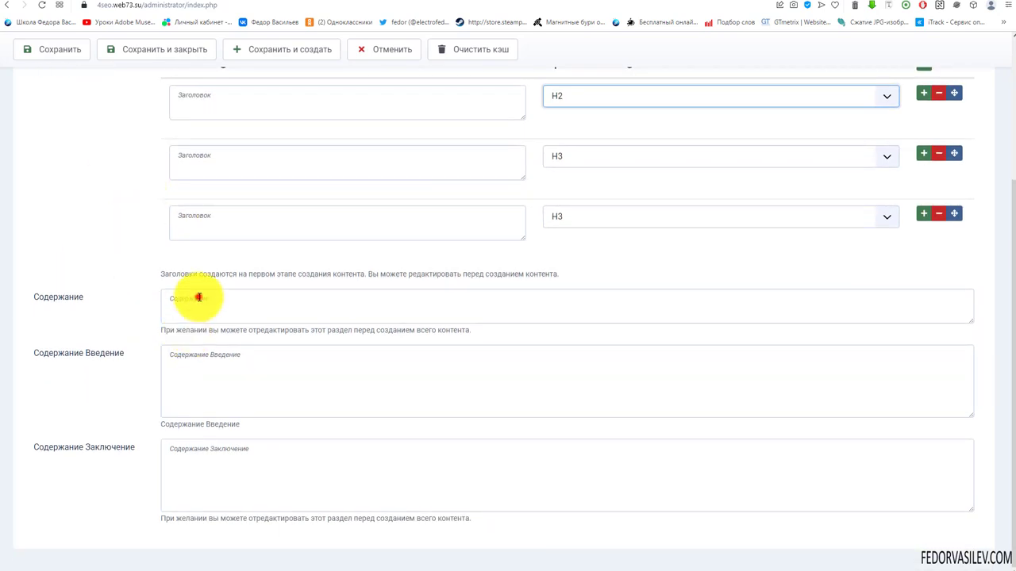
{"action": "left_click", "coordinate": [198, 297]}
{"action": "left_click", "coordinate": [216, 360]}
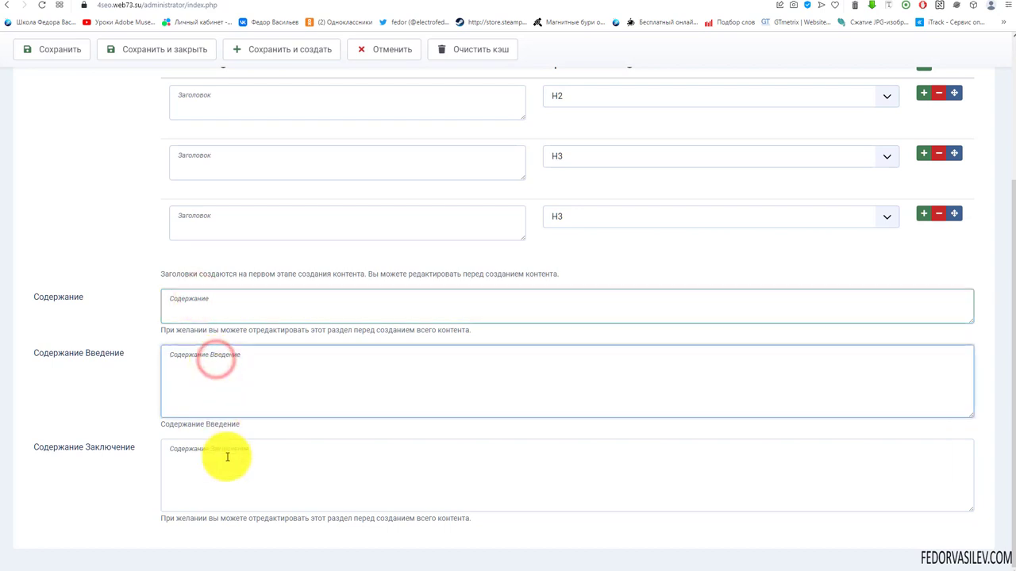
{"action": "left_click", "coordinate": [254, 471]}
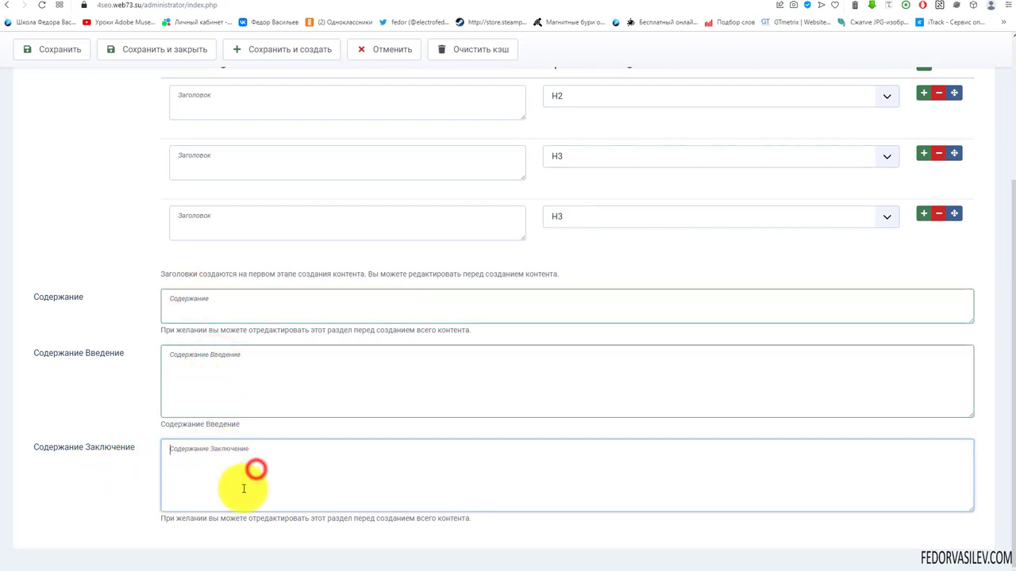
{"action": "scroll", "coordinate": [226, 464], "scroll_direction": "up", "scroll_amount": 3}
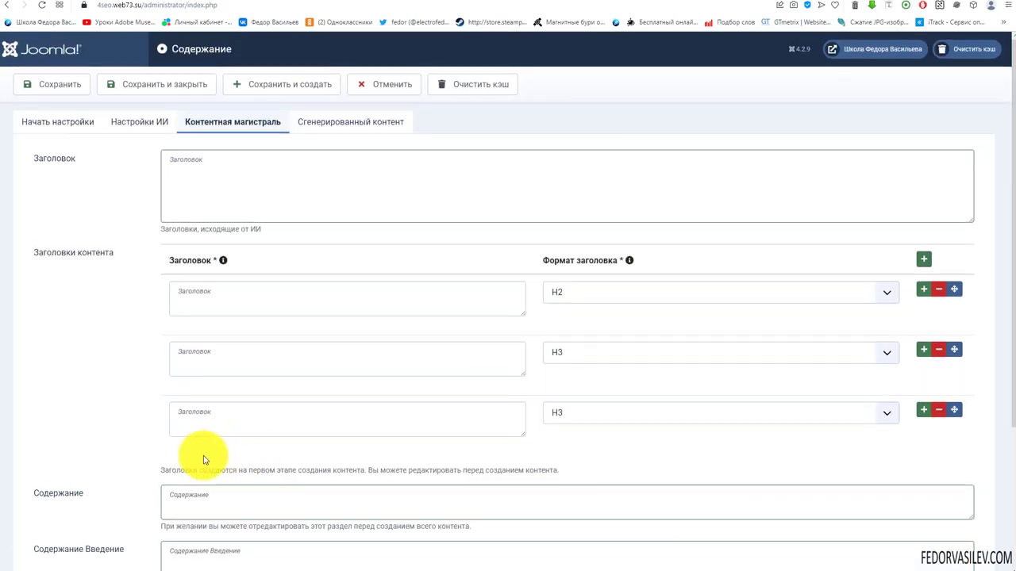
Examine the generated content section of the new item and discard the item without saving.
{"action": "left_click", "coordinate": [322, 123]}
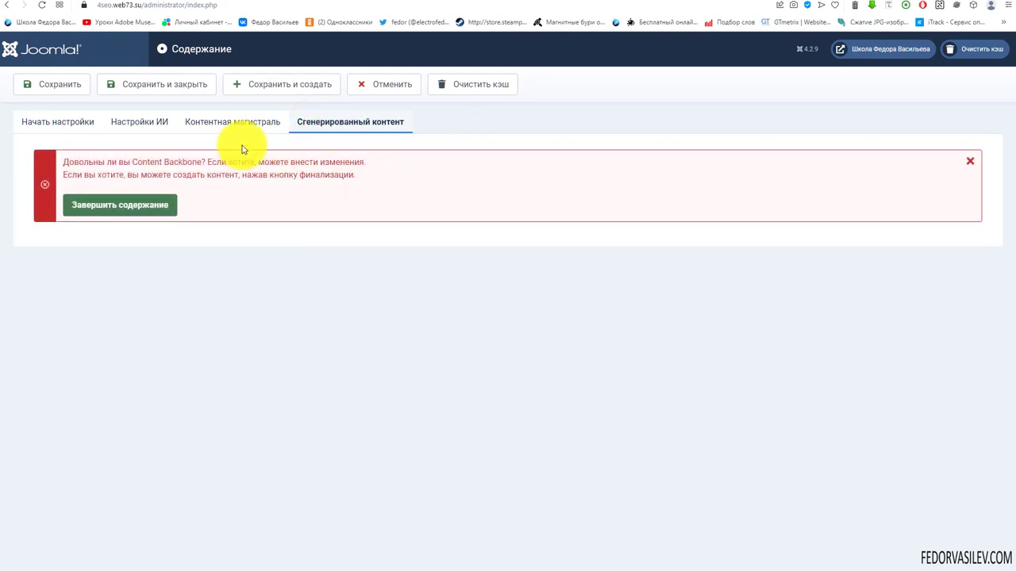
{"action": "left_click", "coordinate": [245, 121]}
{"action": "left_click", "coordinate": [332, 123]}
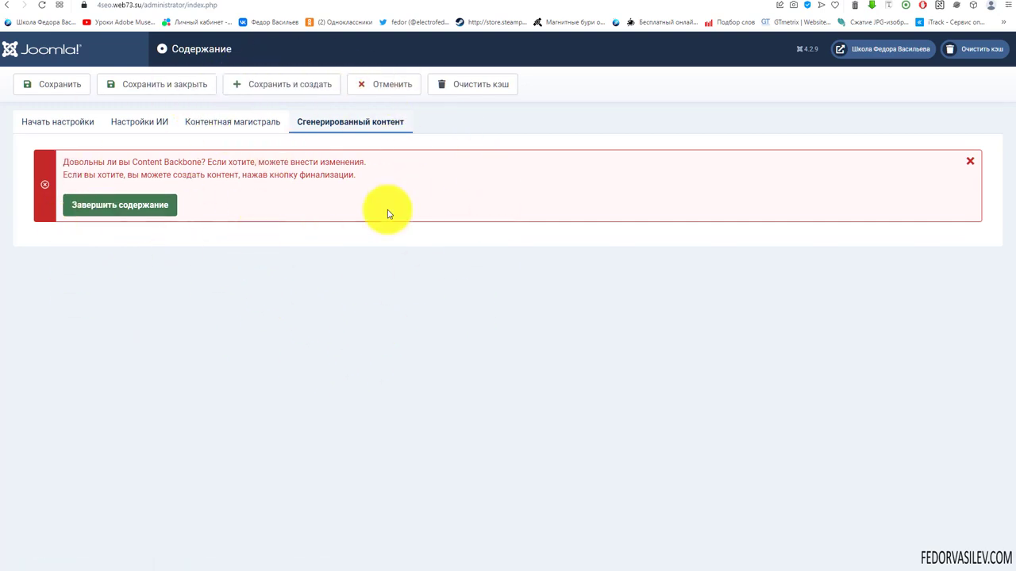
{"action": "left_click", "coordinate": [386, 89]}
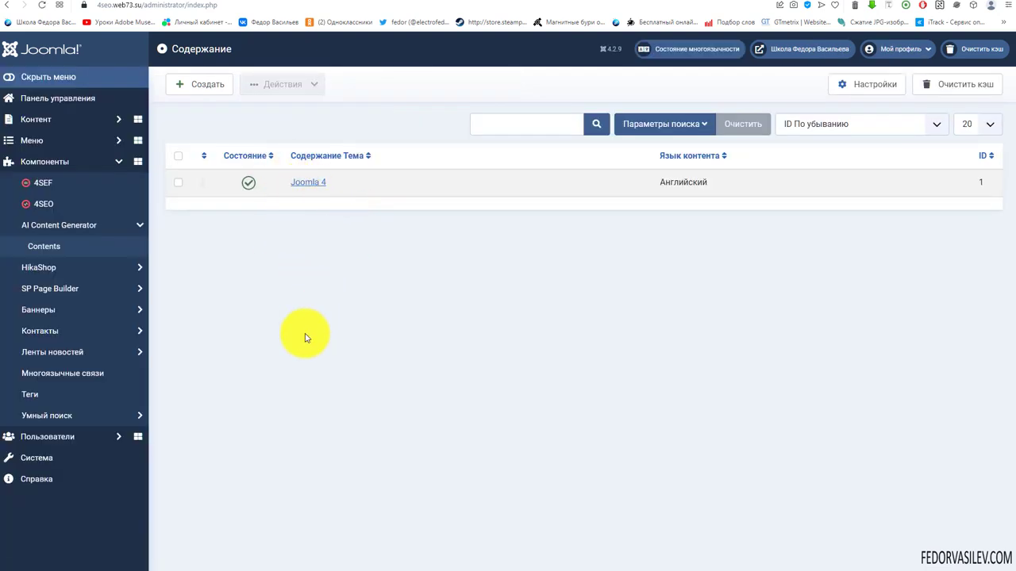
Open the existing Joomla 4 content item and examine its topic and content language.
{"action": "left_click", "coordinate": [317, 181]}
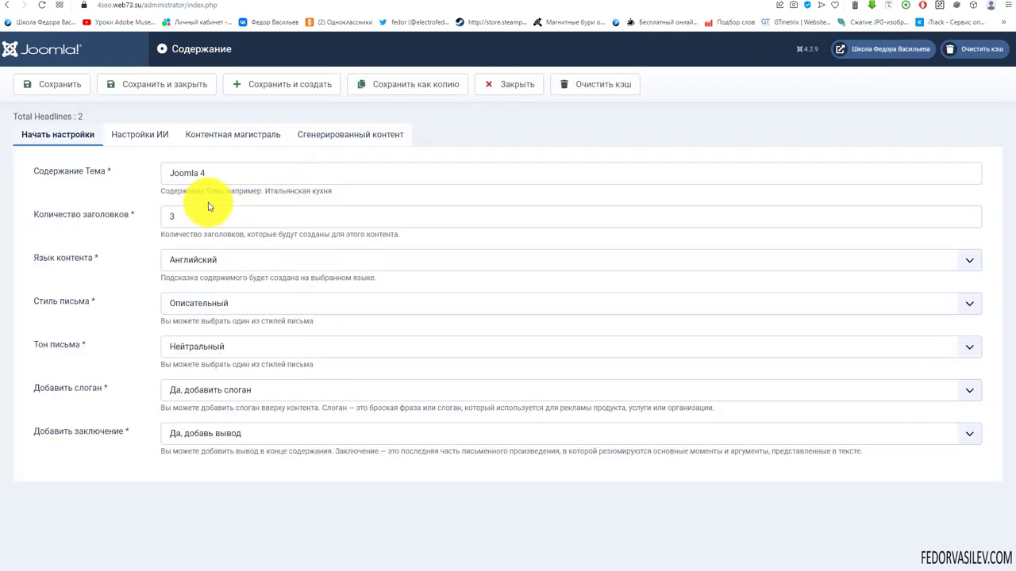
{"action": "triple_click", "coordinate": [221, 172]}
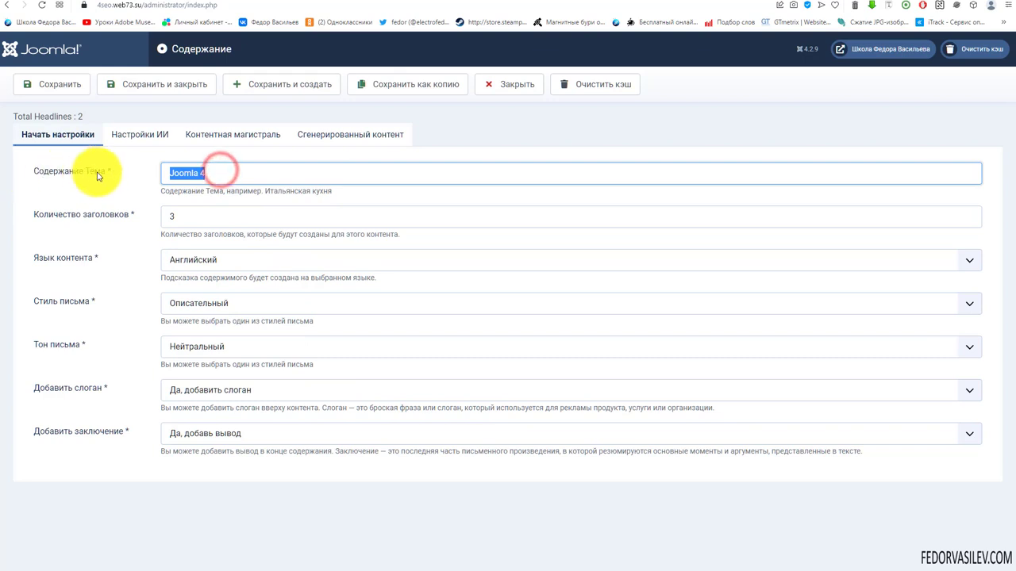
{"action": "left_click", "coordinate": [139, 173]}
{"action": "triple_click", "coordinate": [202, 173]}
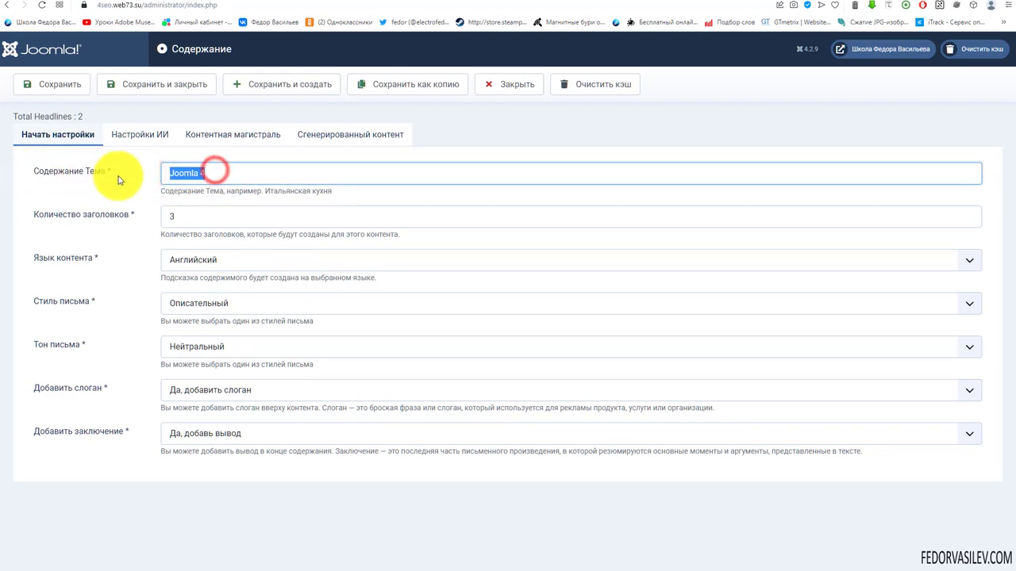
{"action": "left_click", "coordinate": [117, 178]}
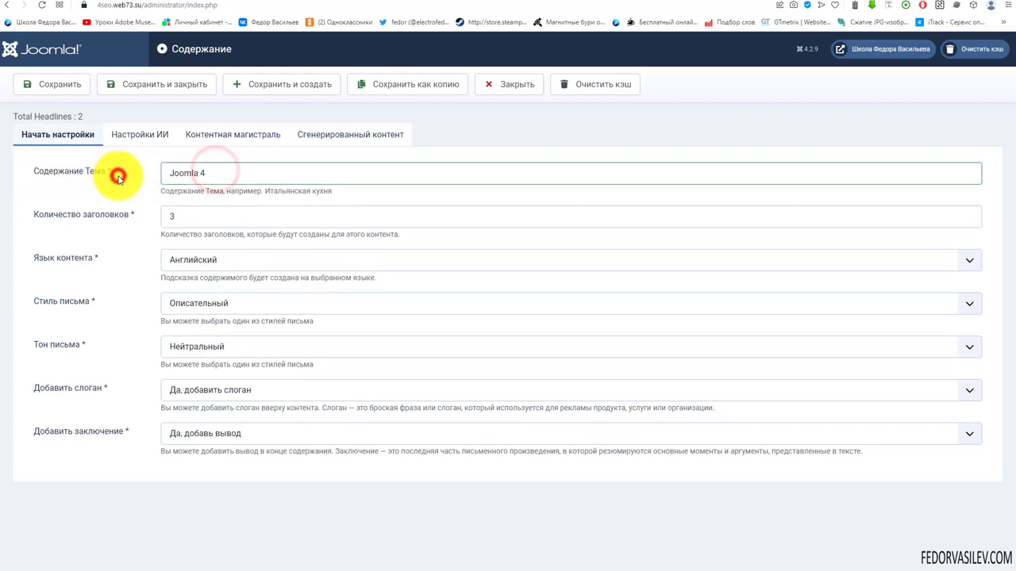
{"action": "left_click", "coordinate": [195, 261]}
{"action": "left_click", "coordinate": [195, 260]}
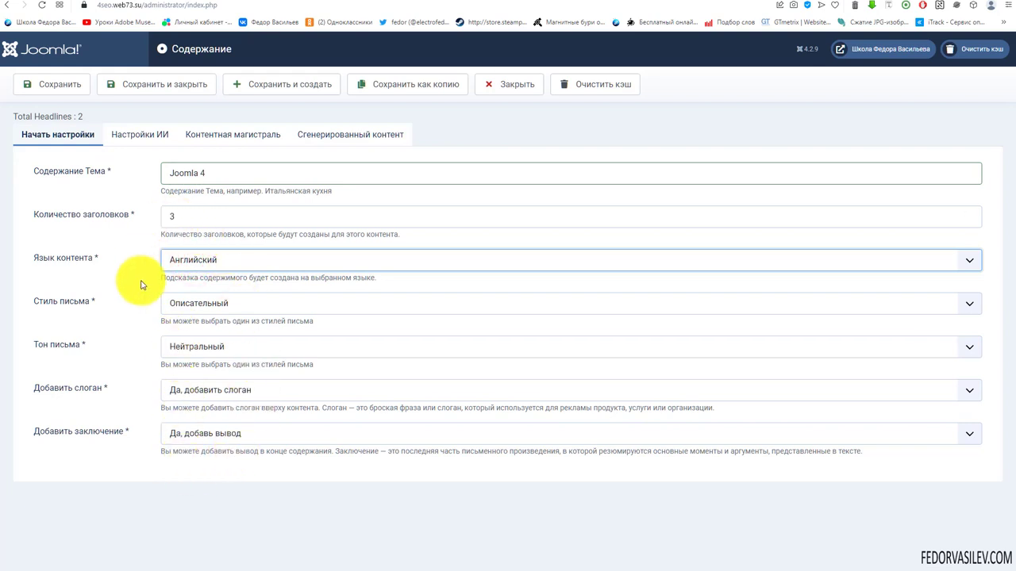
Review the Joomla 4 item's AI settings and the headings and text fields in its content backbone.
{"action": "left_click", "coordinate": [148, 134]}
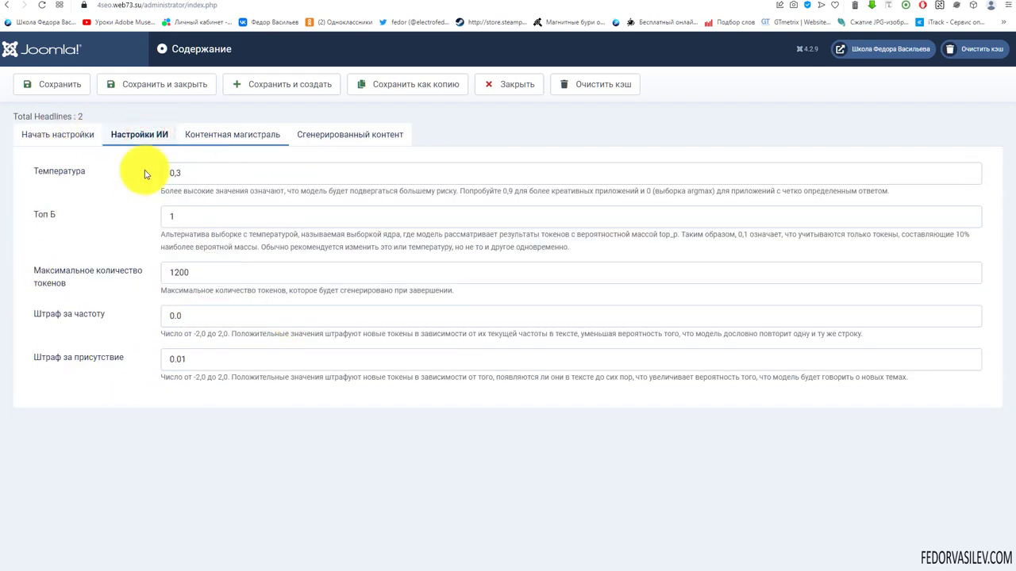
{"action": "left_click", "coordinate": [226, 136]}
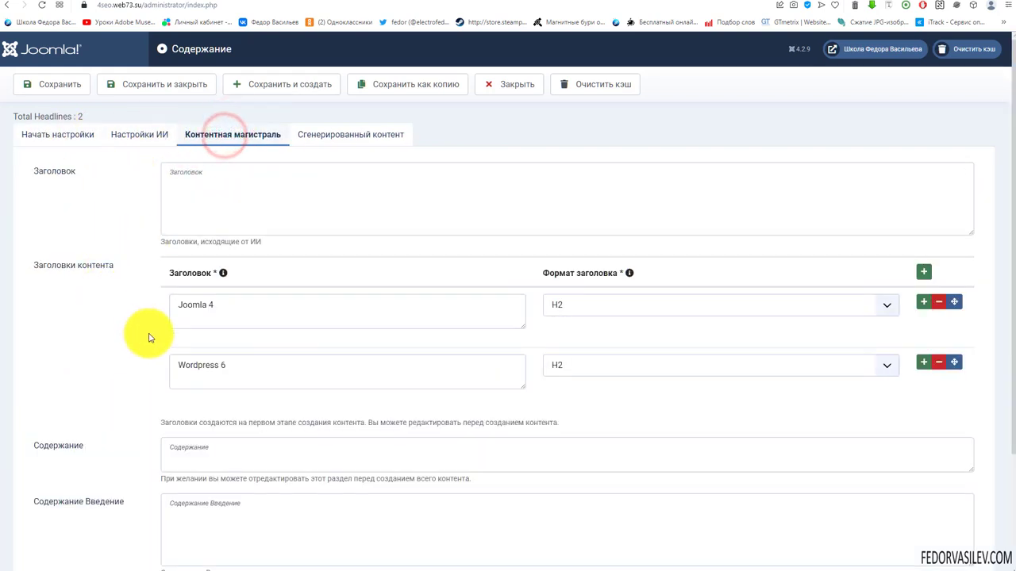
{"action": "left_click_drag", "start_coordinate": [228, 303], "coordinate": [140, 317]}
{"action": "left_click", "coordinate": [122, 304]}
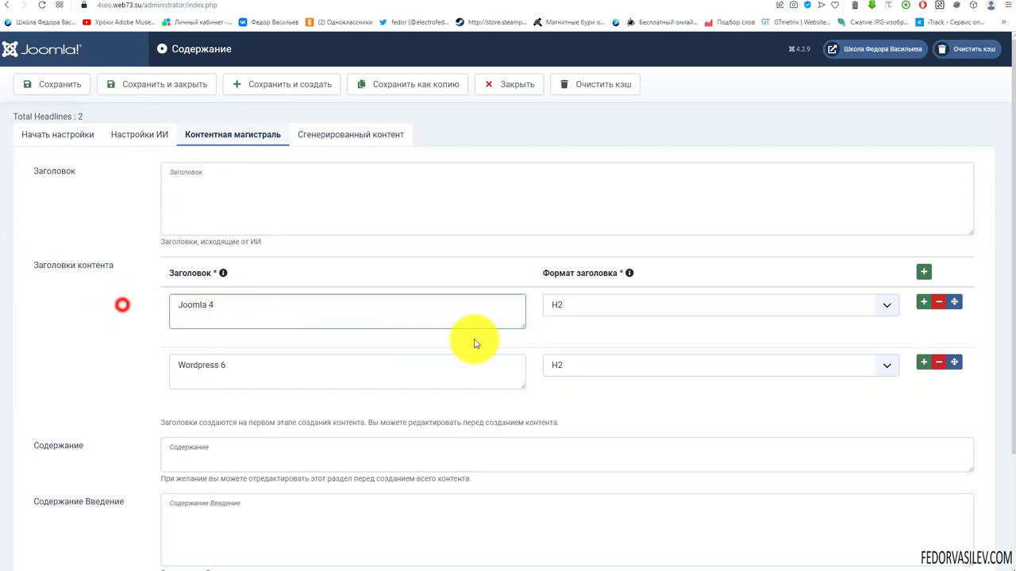
{"action": "left_click_drag", "start_coordinate": [288, 362], "coordinate": [102, 363]}
{"action": "left_click", "coordinate": [130, 355]}
{"action": "scroll", "coordinate": [556, 326], "scroll_direction": "down", "scroll_amount": 2}
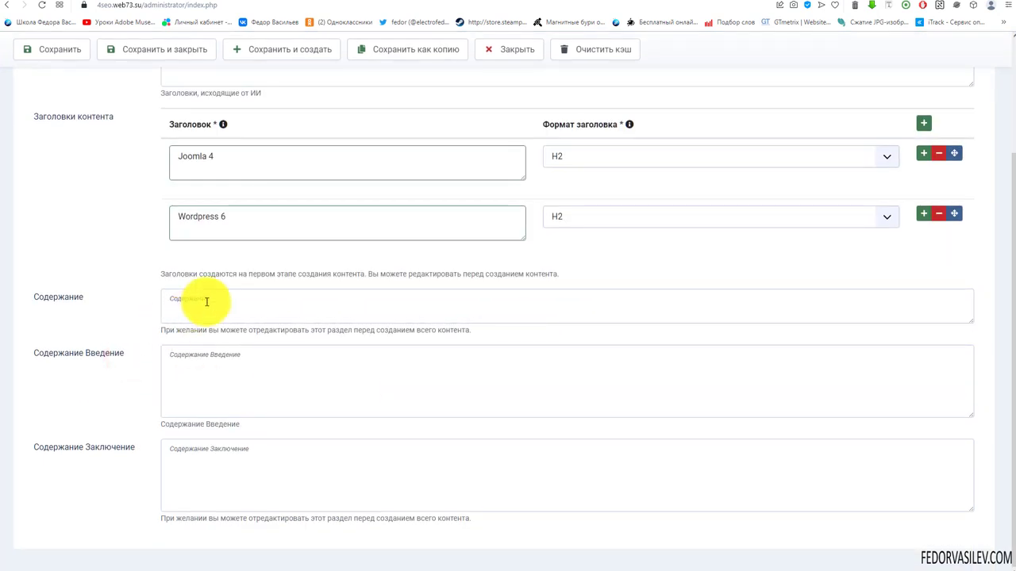
{"action": "scroll", "coordinate": [230, 381], "scroll_direction": "up", "scroll_amount": 2}
Inspect the Joomla 4 heading of the generated text in the editor's source code, leaving the code unchanged.
{"action": "left_click", "coordinate": [308, 134]}
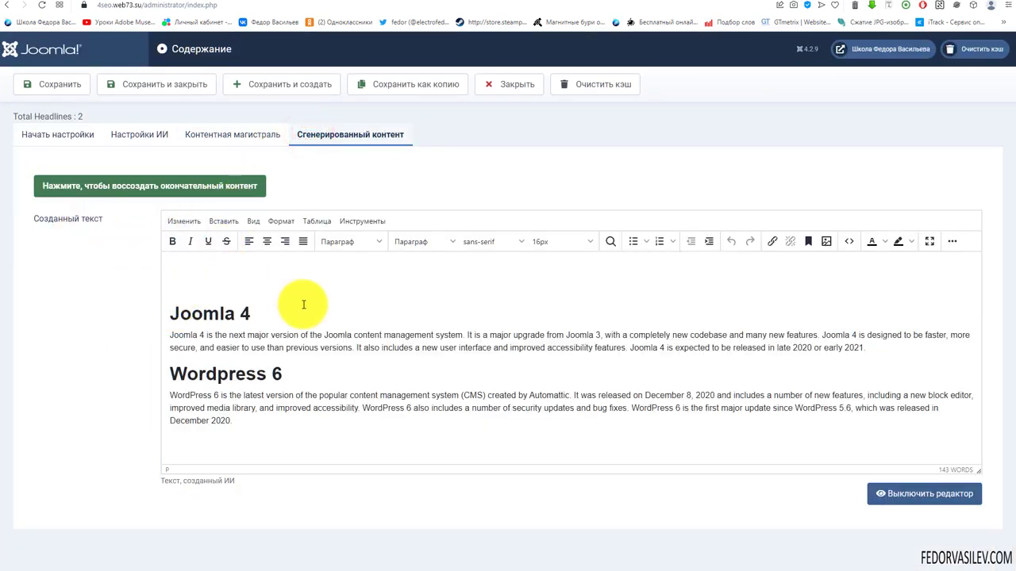
{"action": "left_click_drag", "start_coordinate": [258, 309], "coordinate": [147, 309]}
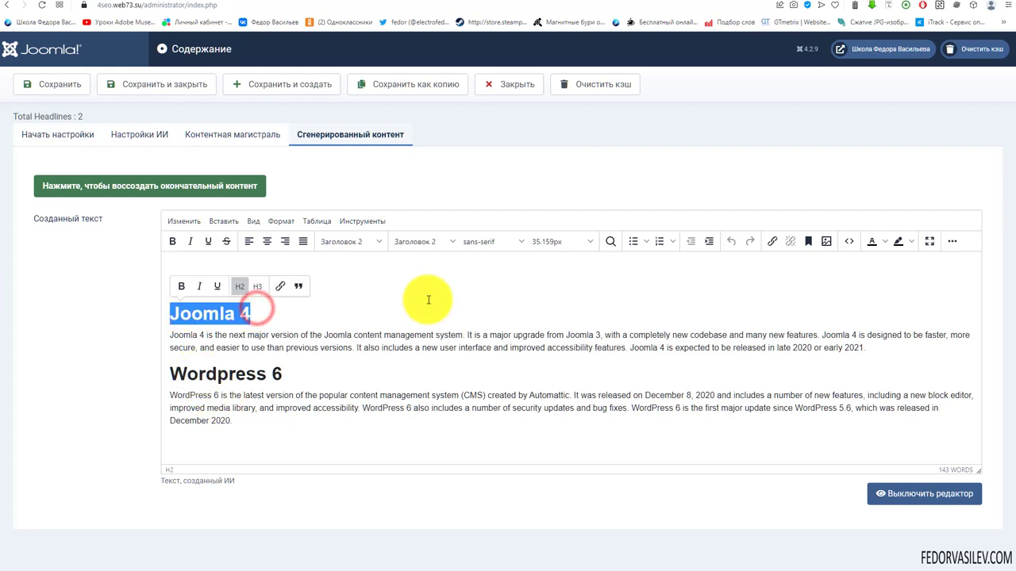
{"action": "left_click", "coordinate": [855, 243]}
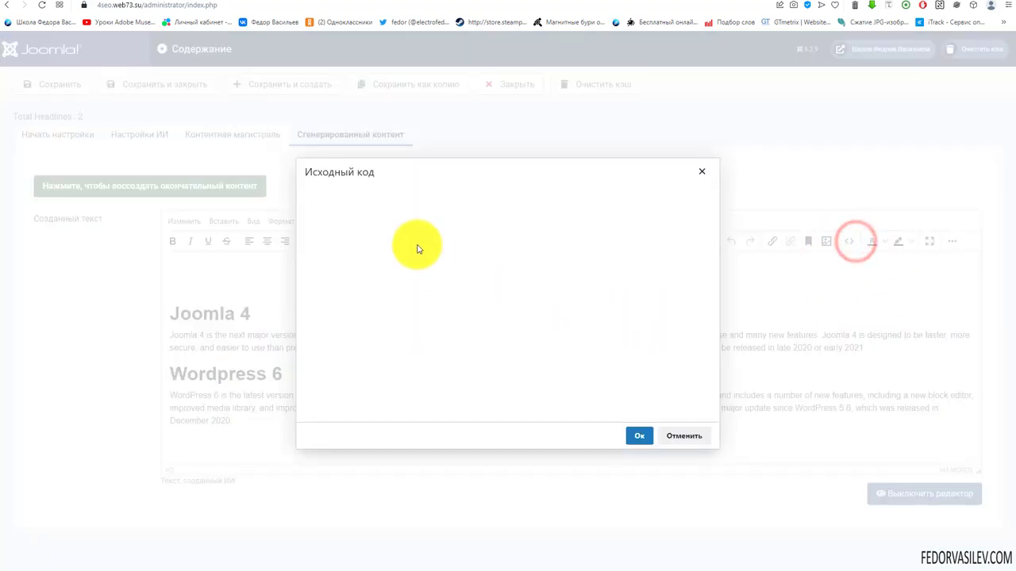
{"action": "left_click_drag", "start_coordinate": [336, 206], "coordinate": [374, 206]}
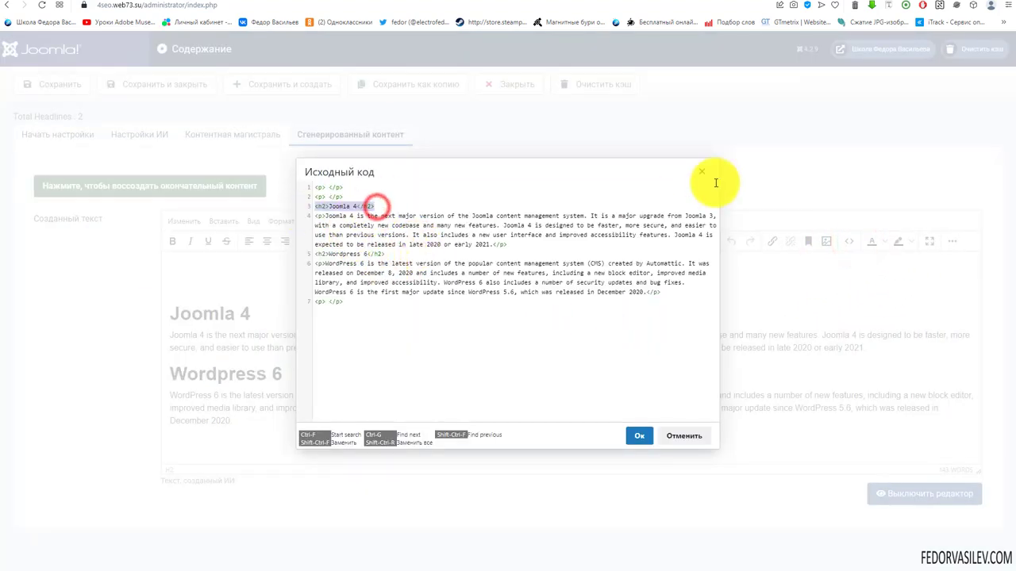
{"action": "left_click", "coordinate": [702, 171]}
Review the generated Joomla 4 heading and its paragraph, along with the Wordpress 6 heading.
{"action": "left_click_drag", "start_coordinate": [268, 312], "coordinate": [181, 313]}
{"action": "left_click_drag", "start_coordinate": [884, 346], "coordinate": [179, 333]}
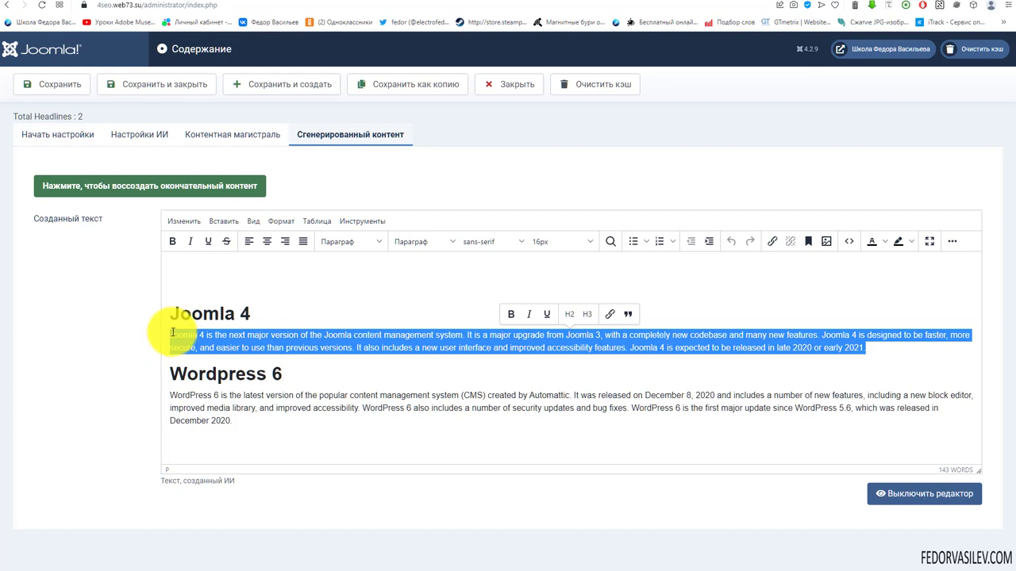
{"action": "left_click", "coordinate": [345, 305]}
{"action": "left_click_drag", "start_coordinate": [298, 374], "coordinate": [140, 370]}
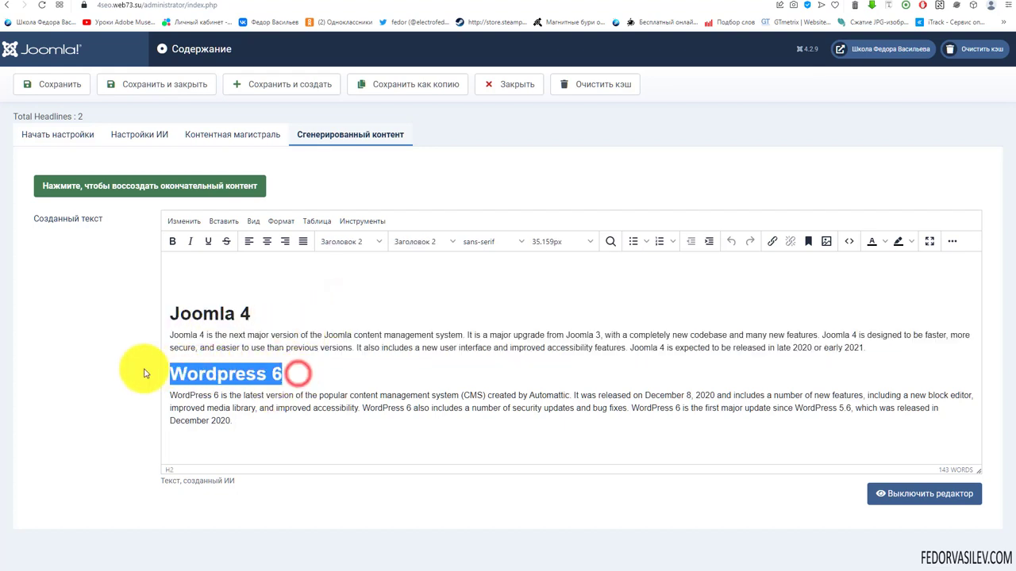
Compare the Wordpress 6 heading in the content backbone with its generated section and read the paragraph below it.
{"action": "left_click", "coordinate": [217, 131]}
{"action": "left_click_drag", "start_coordinate": [248, 366], "coordinate": [75, 411]}
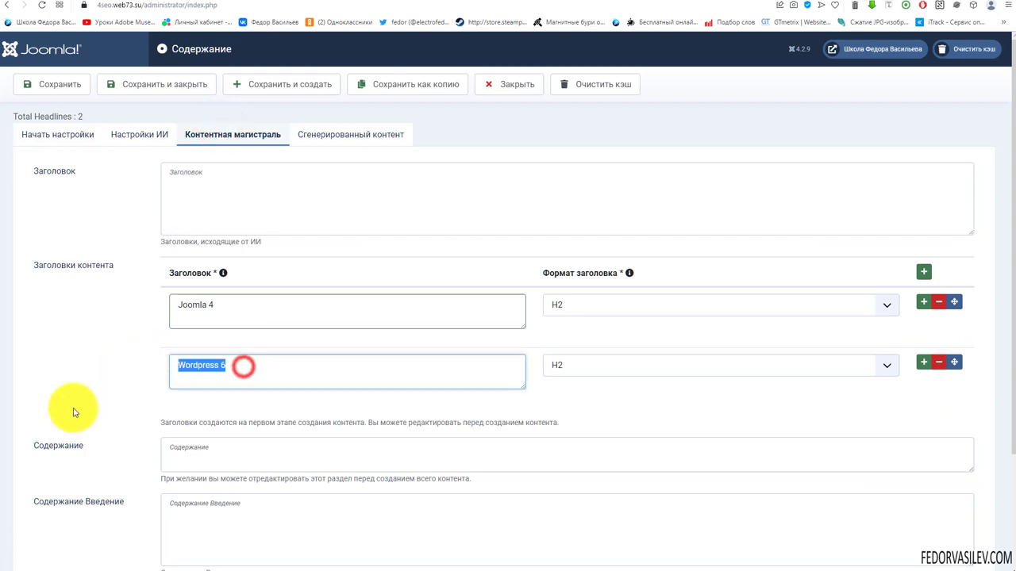
{"action": "left_click", "coordinate": [334, 136]}
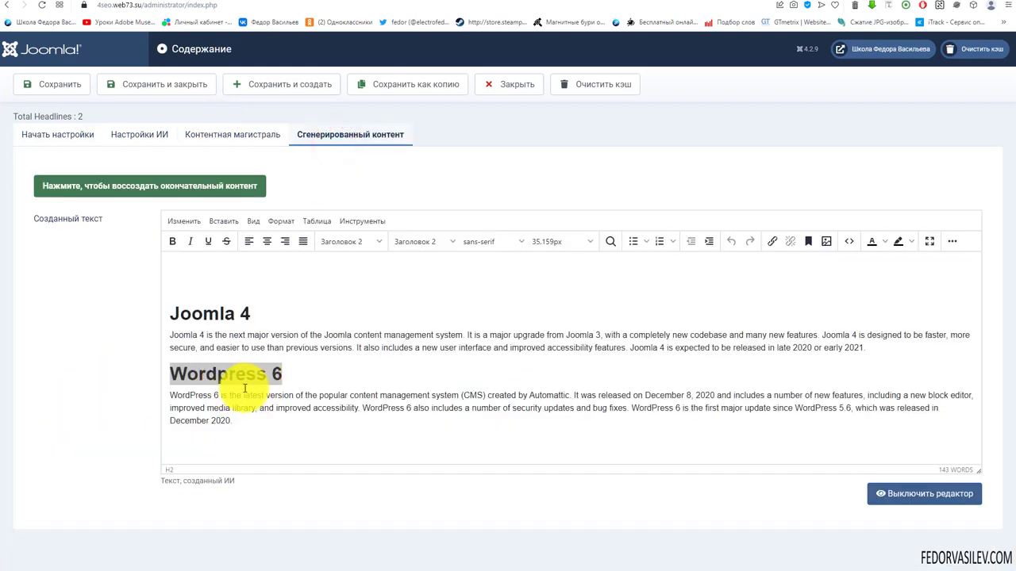
{"action": "left_click", "coordinate": [211, 394]}
{"action": "left_click_drag", "start_coordinate": [245, 422], "coordinate": [174, 393]}
{"action": "left_click", "coordinate": [249, 419]}
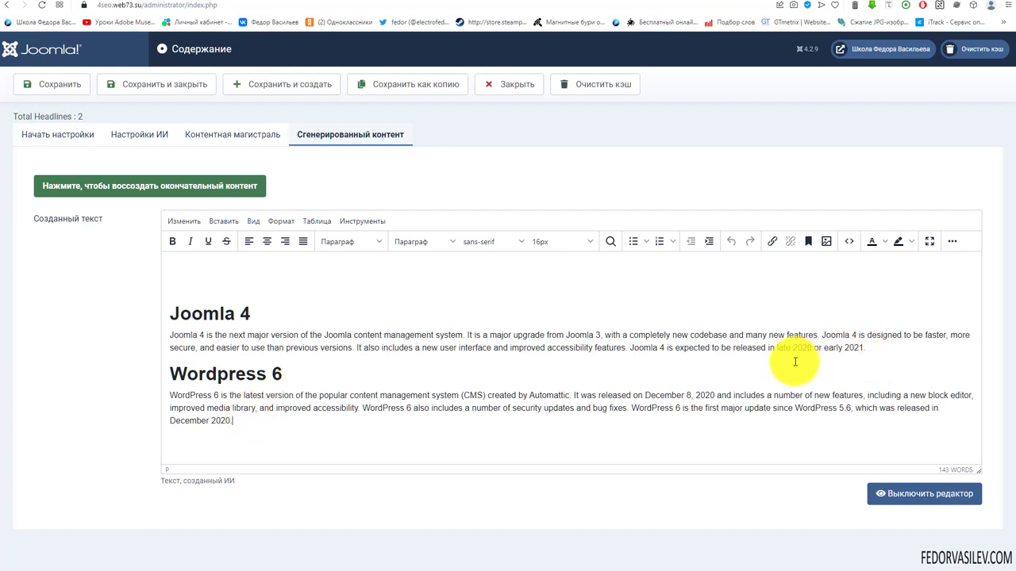
Examine the whole English paragraph under the Joomla 4 heading in the generated text.
{"action": "left_click_drag", "start_coordinate": [875, 347], "coordinate": [189, 337]}
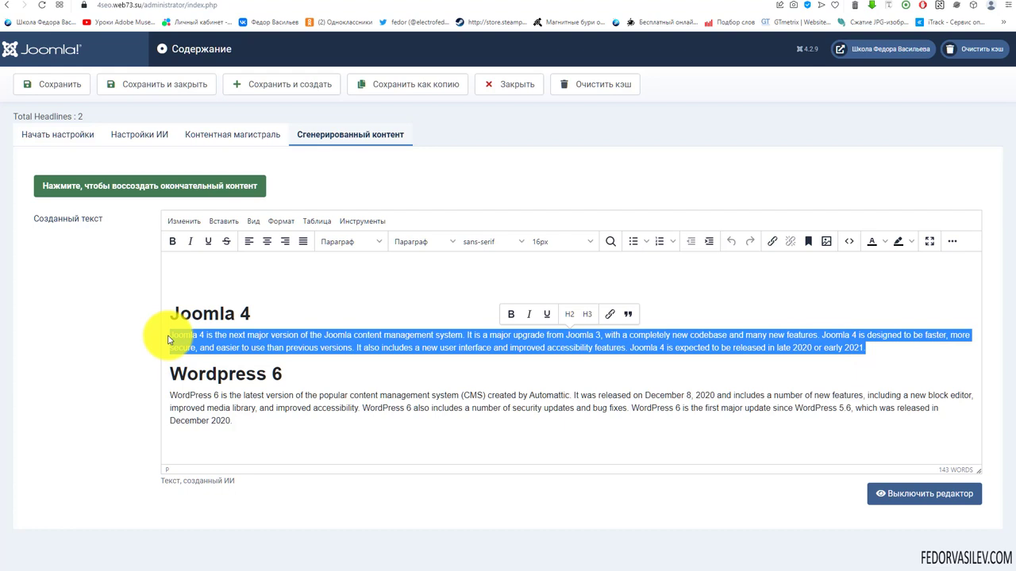
{"action": "left_click", "coordinate": [240, 353]}
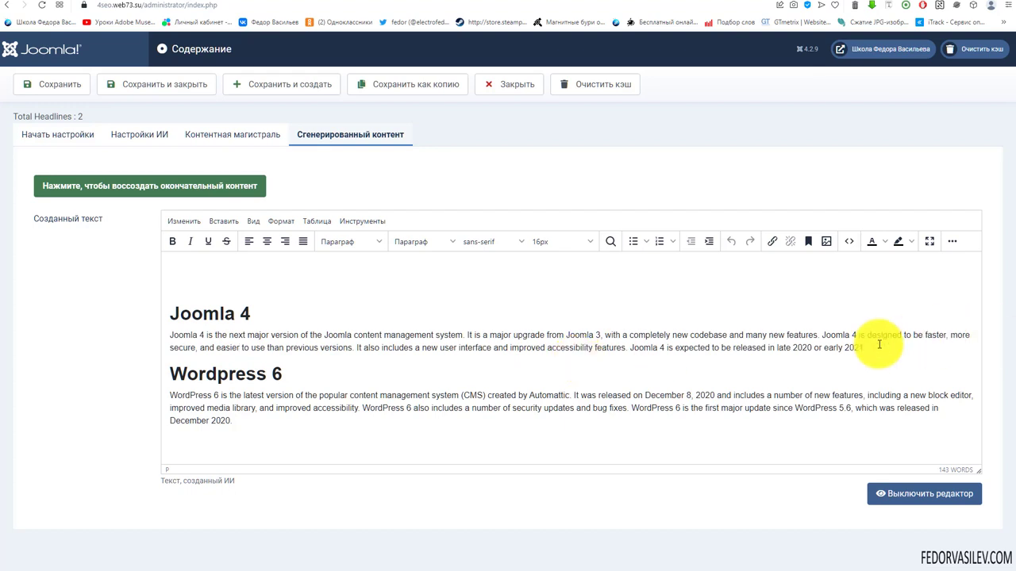
{"action": "left_click_drag", "start_coordinate": [869, 345], "coordinate": [173, 338]}
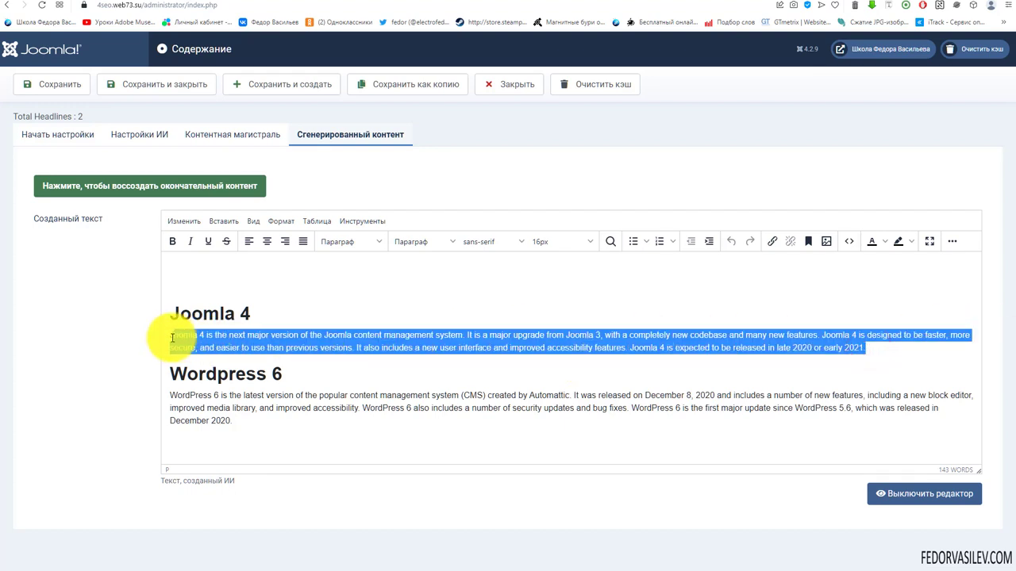
{"action": "left_click", "coordinate": [229, 347]}
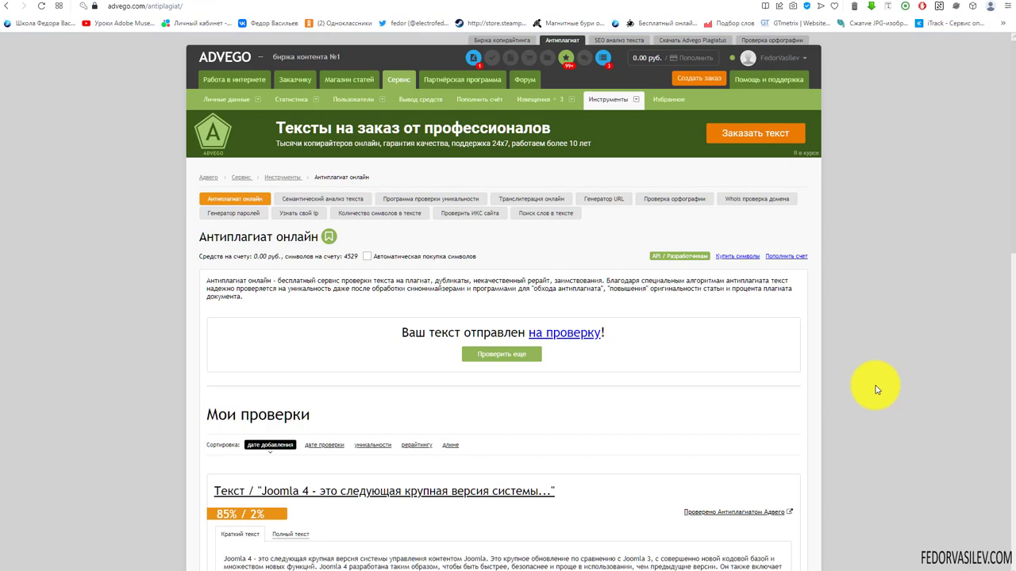
Review the Advego plagiarism report for the Russian version of the Joomla 4 text.
{"action": "scroll", "coordinate": [364, 170], "scroll_direction": "down", "scroll_amount": 3}
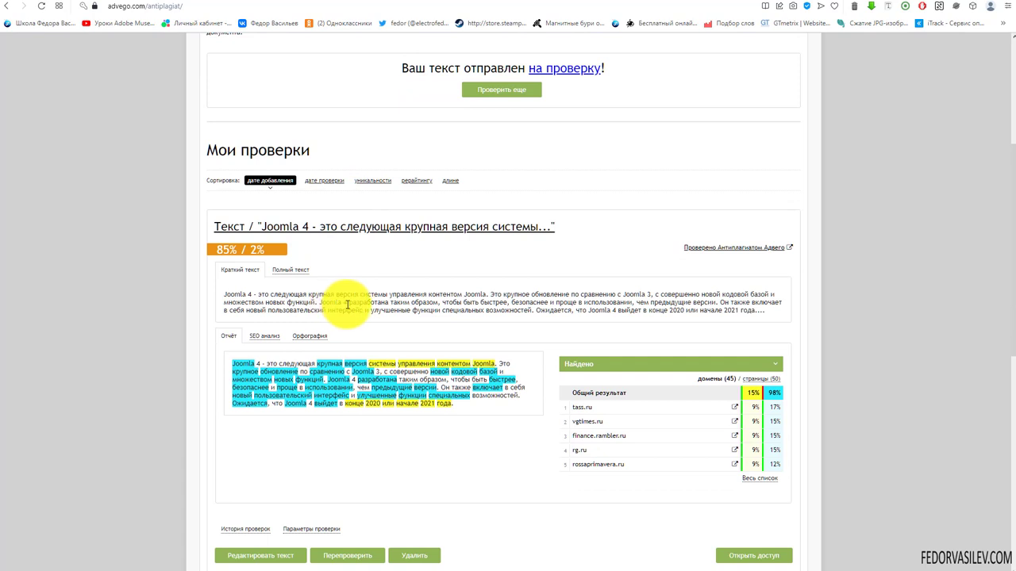
{"action": "scroll", "coordinate": [347, 305], "scroll_direction": "down", "scroll_amount": 1}
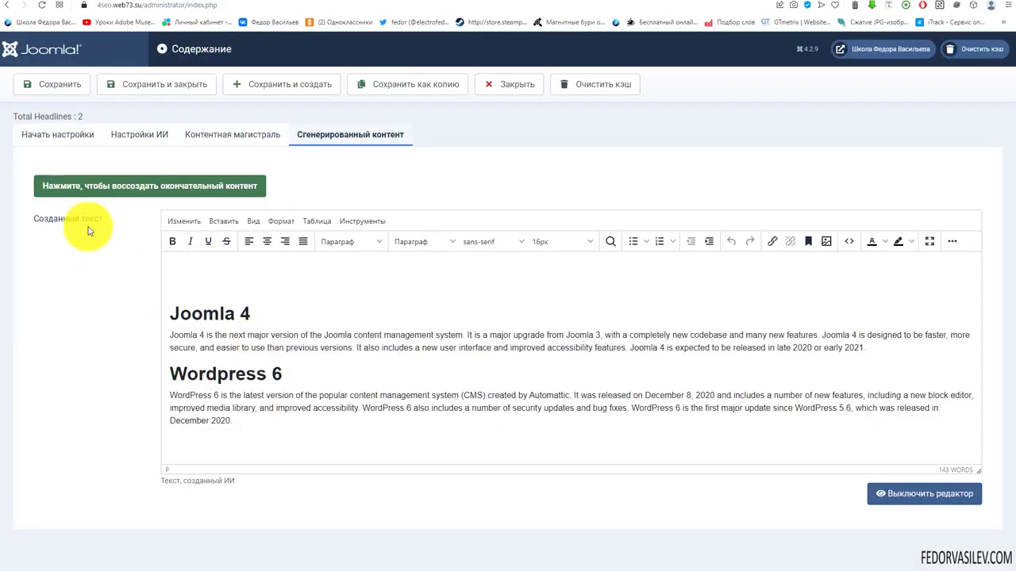
Try to recreate the item's final content, and disconnect the Planet VPN connection while the generation runs.
{"action": "left_click", "coordinate": [145, 191]}
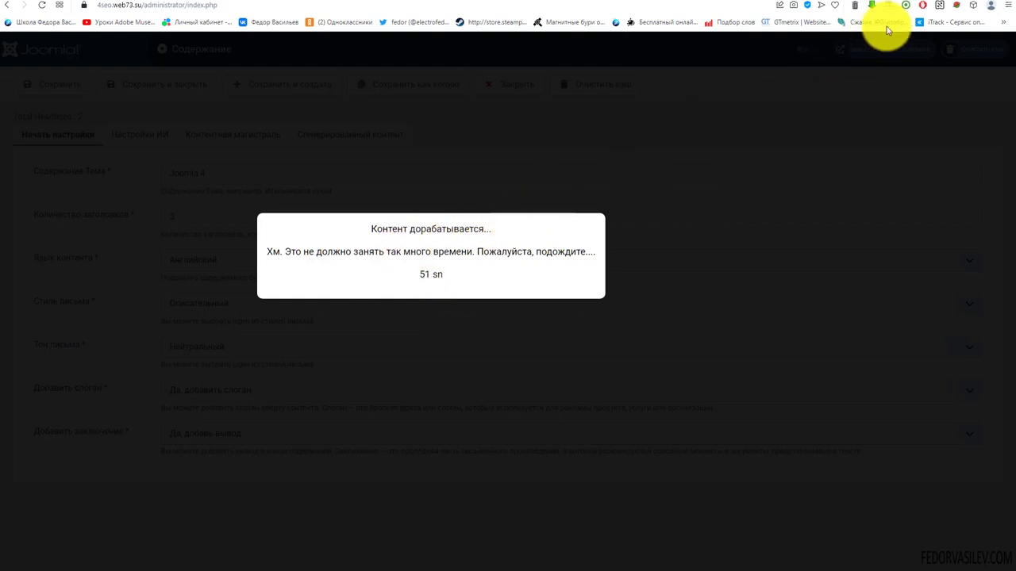
{"action": "left_click", "coordinate": [956, 8]}
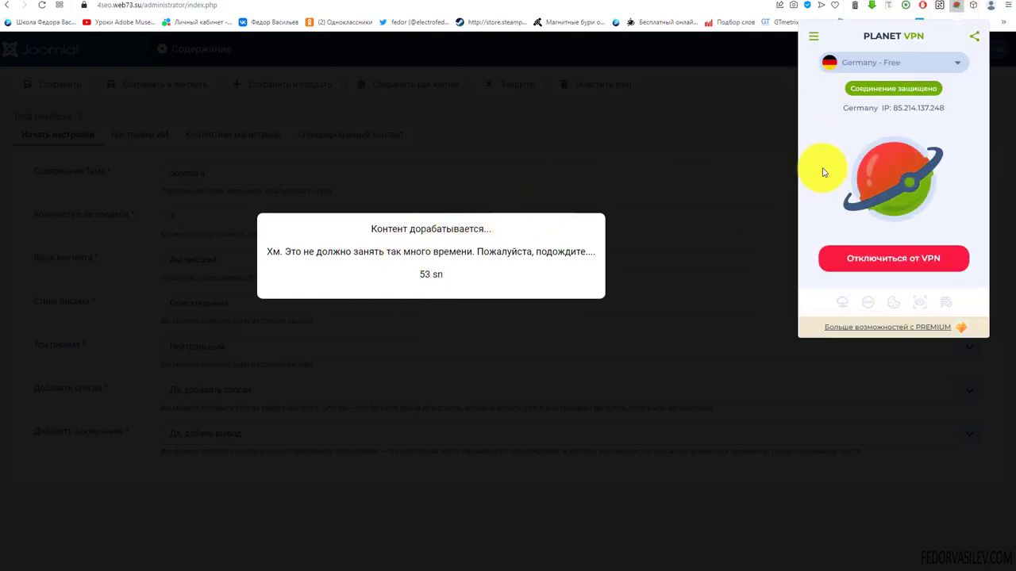
{"action": "left_click", "coordinate": [863, 271]}
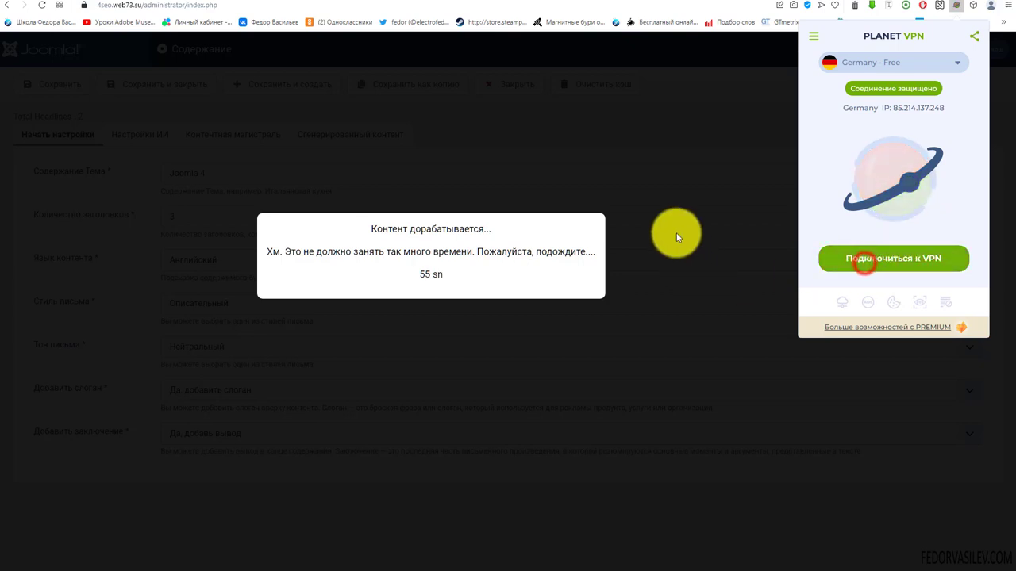
{"action": "left_click", "coordinate": [666, 183]}
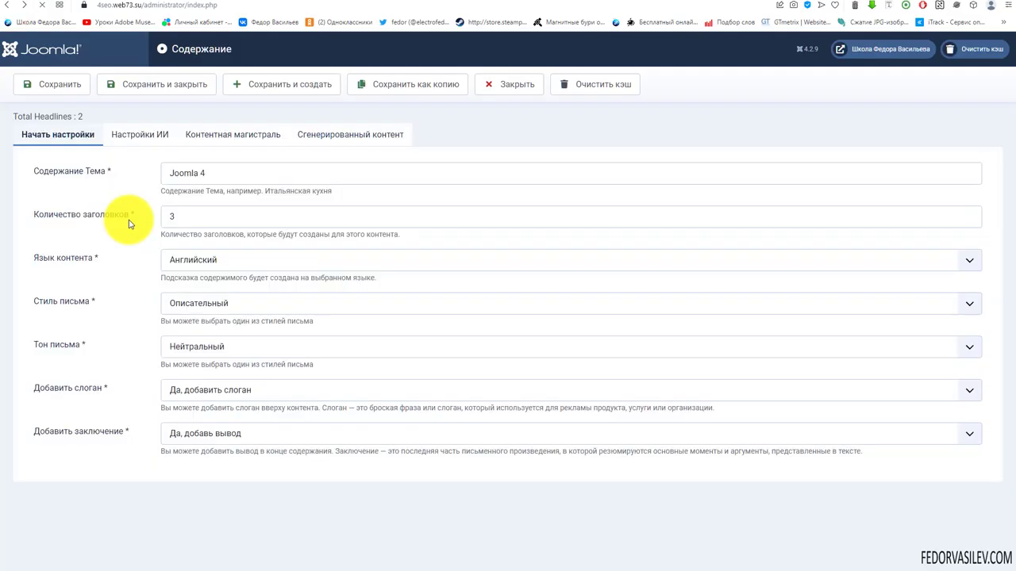
Reopen the item's generated content and check the text under both the Joomla 4 and Wordpress 6 headings.
{"action": "left_click", "coordinate": [316, 141]}
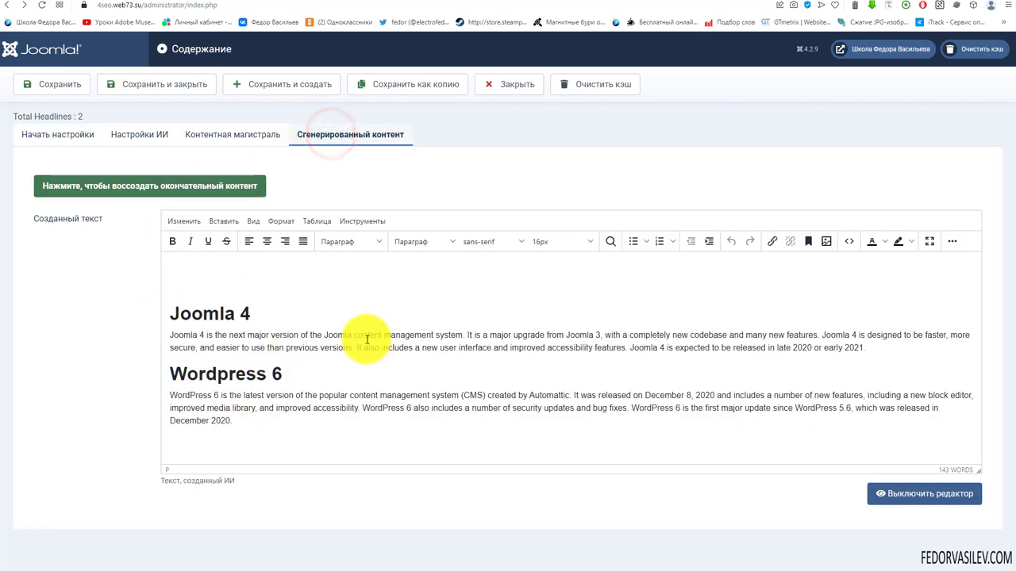
{"action": "left_click_drag", "start_coordinate": [242, 423], "coordinate": [154, 311]}
{"action": "left_click", "coordinate": [373, 395]}
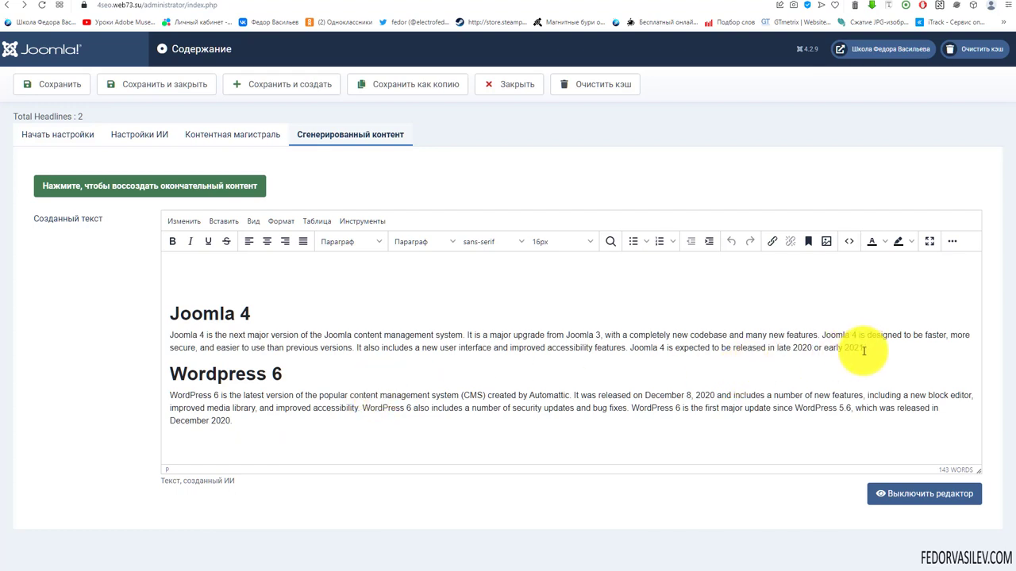
Examine the Joomla 4 paragraph again, focusing on its closing sentence about the expected release dates.
{"action": "left_click_drag", "start_coordinate": [871, 349], "coordinate": [175, 341]}
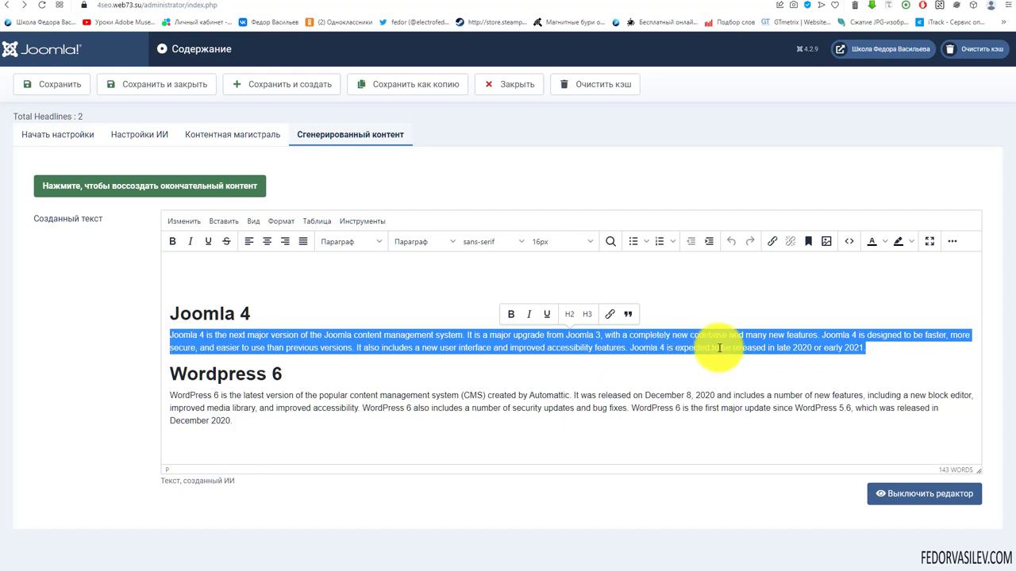
{"action": "left_click", "coordinate": [781, 343]}
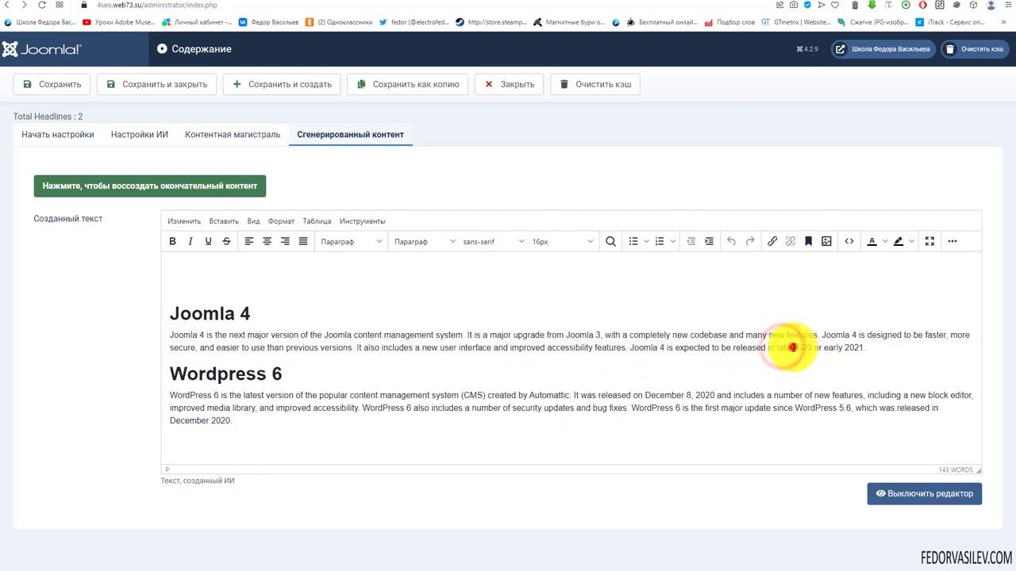
{"action": "left_click_drag", "start_coordinate": [791, 347], "coordinate": [865, 347]}
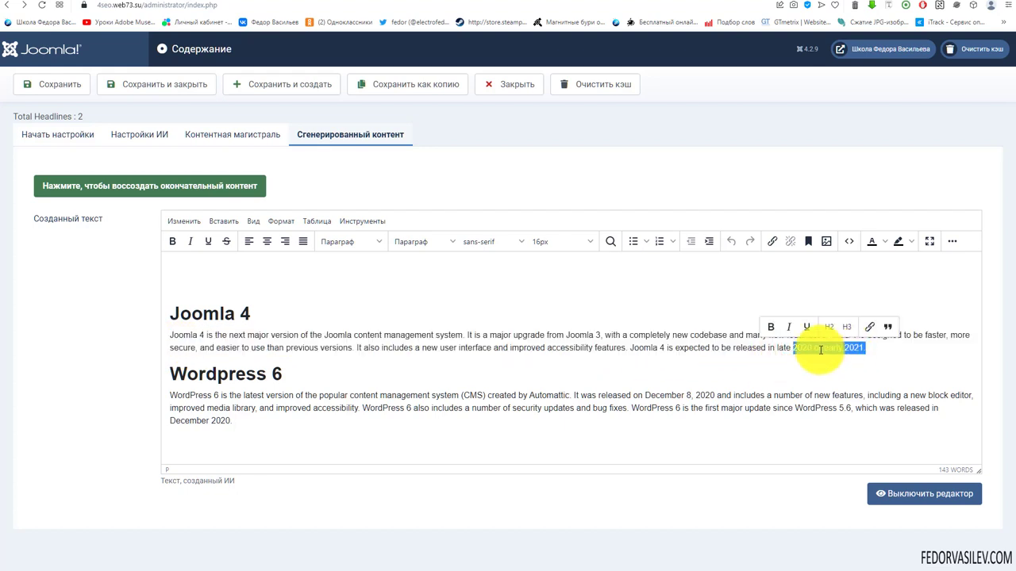
{"action": "left_click", "coordinate": [817, 349]}
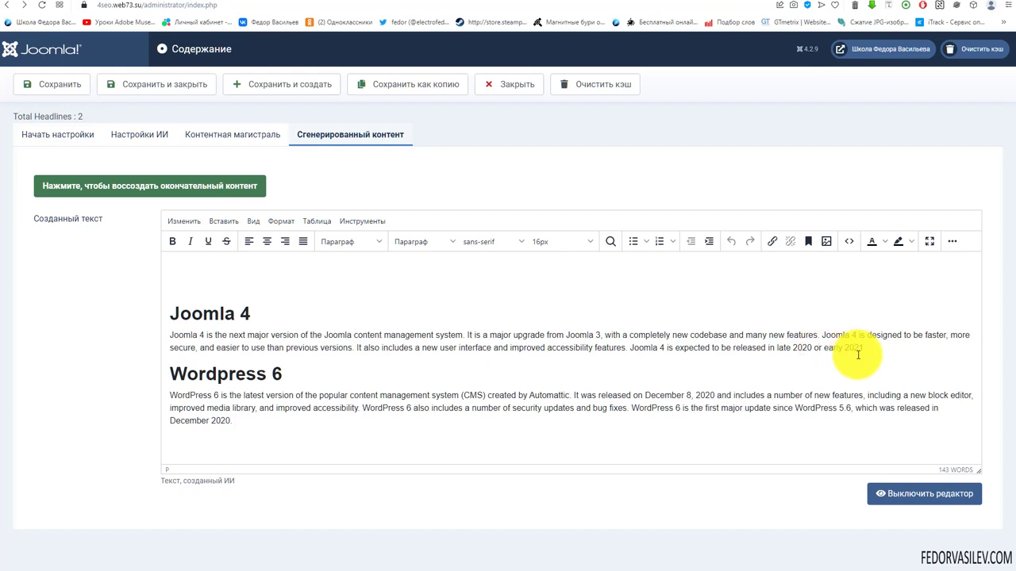
{"action": "left_click_drag", "start_coordinate": [867, 350], "coordinate": [710, 334]}
{"action": "left_click", "coordinate": [838, 346]}
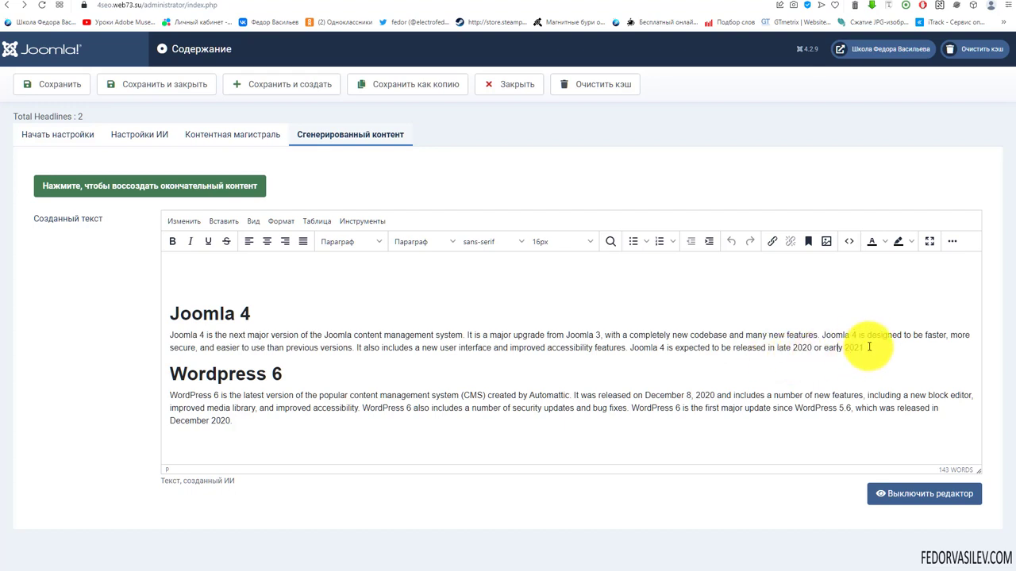
{"action": "left_click_drag", "start_coordinate": [869, 347], "coordinate": [754, 335]}
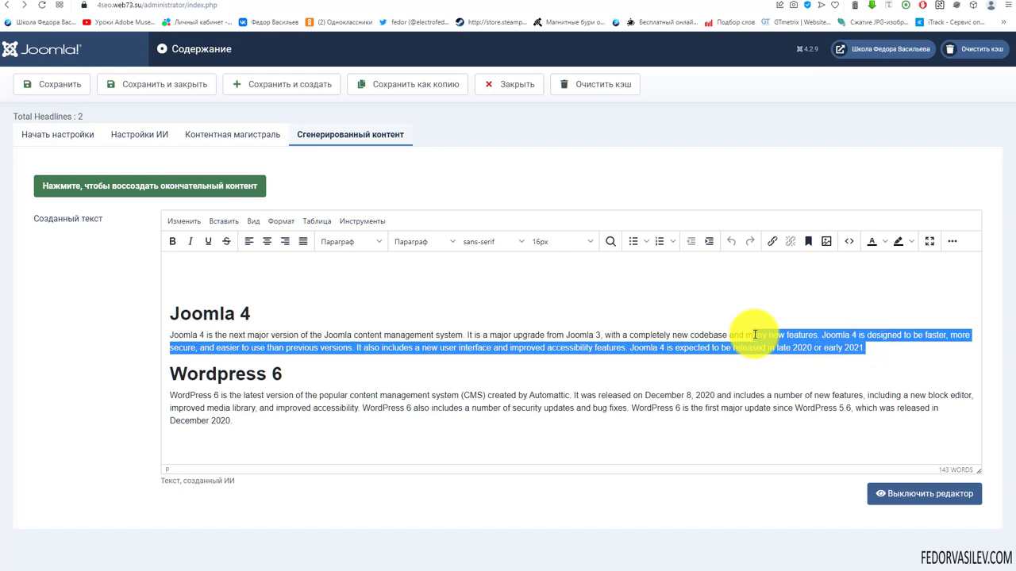
{"action": "left_click", "coordinate": [827, 348]}
{"action": "left_click_drag", "start_coordinate": [865, 348], "coordinate": [691, 336]}
{"action": "left_click", "coordinate": [844, 342]}
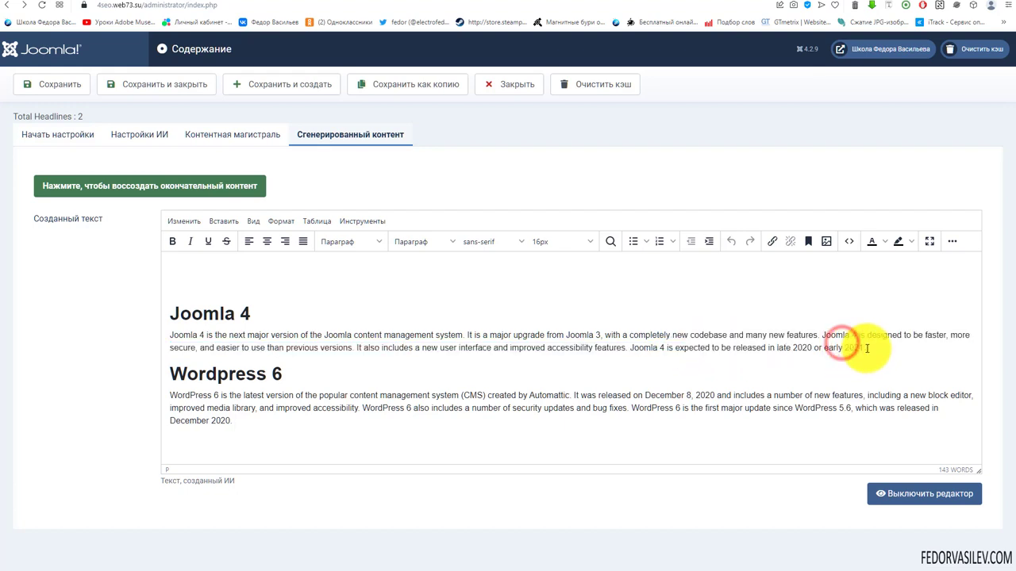
{"action": "left_click_drag", "start_coordinate": [867, 347], "coordinate": [804, 347]}
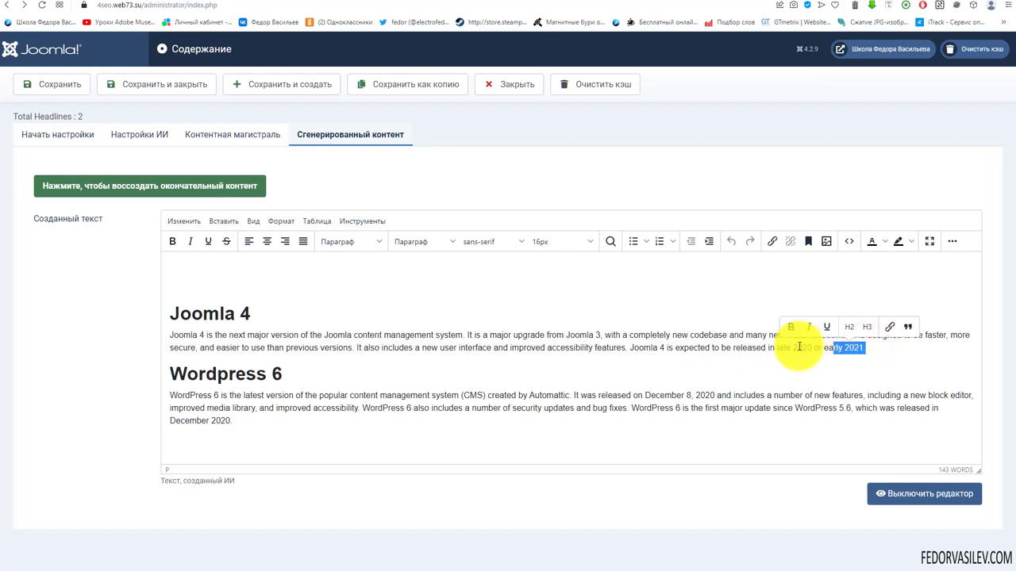
{"action": "left_click", "coordinate": [798, 348]}
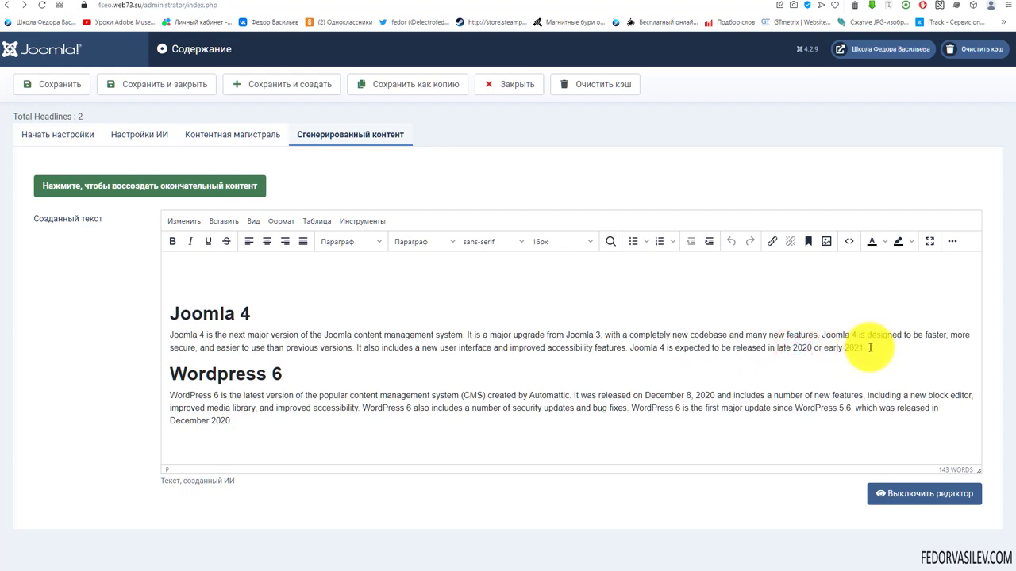
{"action": "left_click_drag", "start_coordinate": [872, 348], "coordinate": [171, 340]}
{"action": "left_click", "coordinate": [282, 335]}
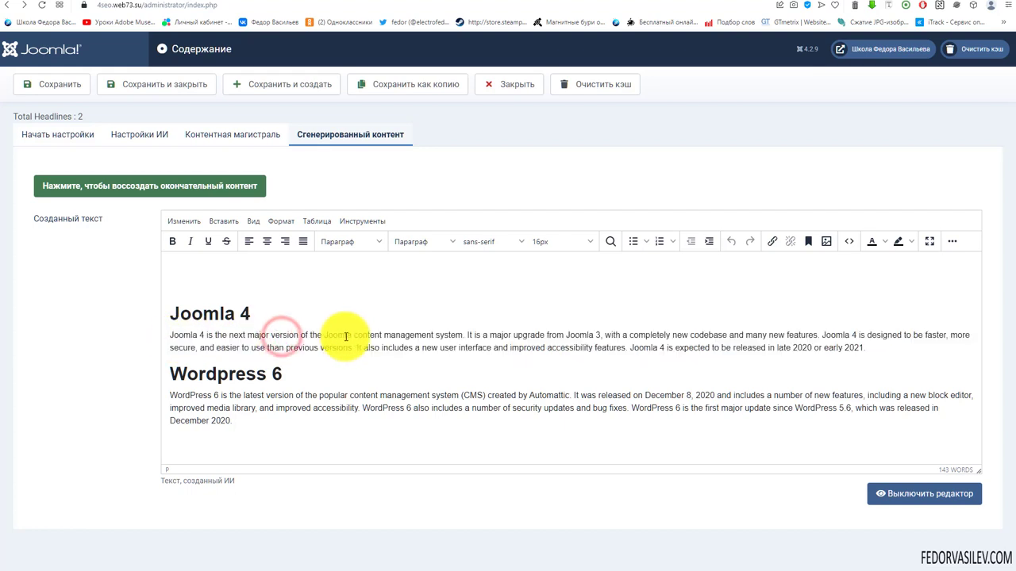